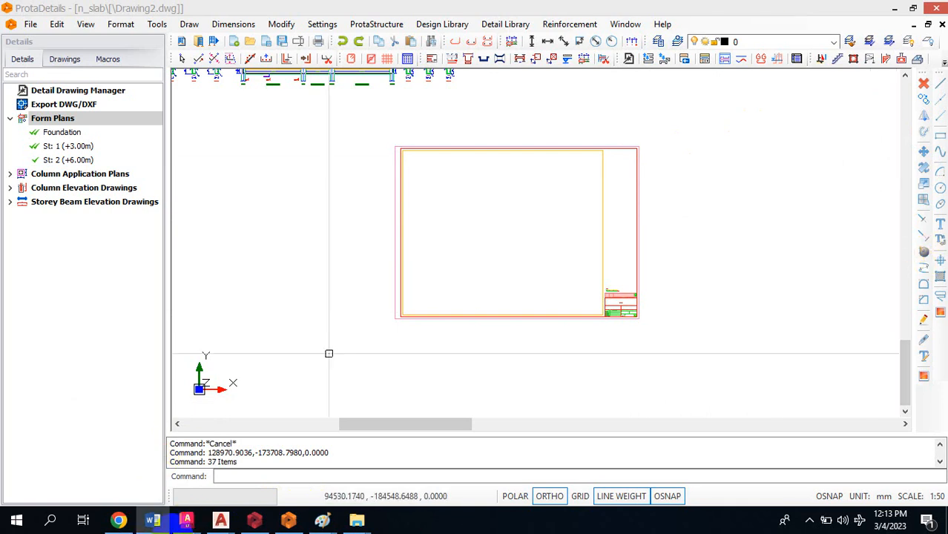
# Step: Switch to Word, review the structural detailing notes from the load calculations up to the first page, and return to ProtaDetails
pyautogui.click(153, 520)
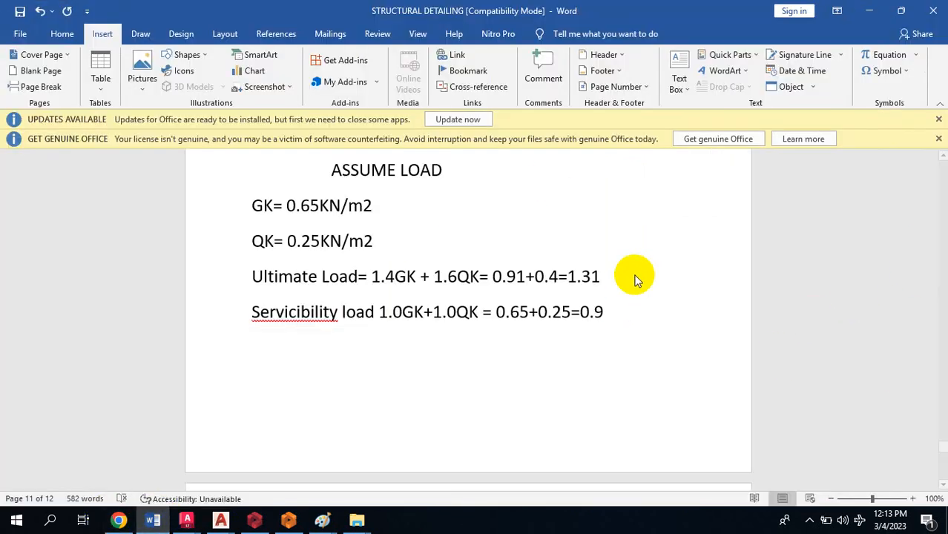
pyautogui.scroll(-5, 859, 244)
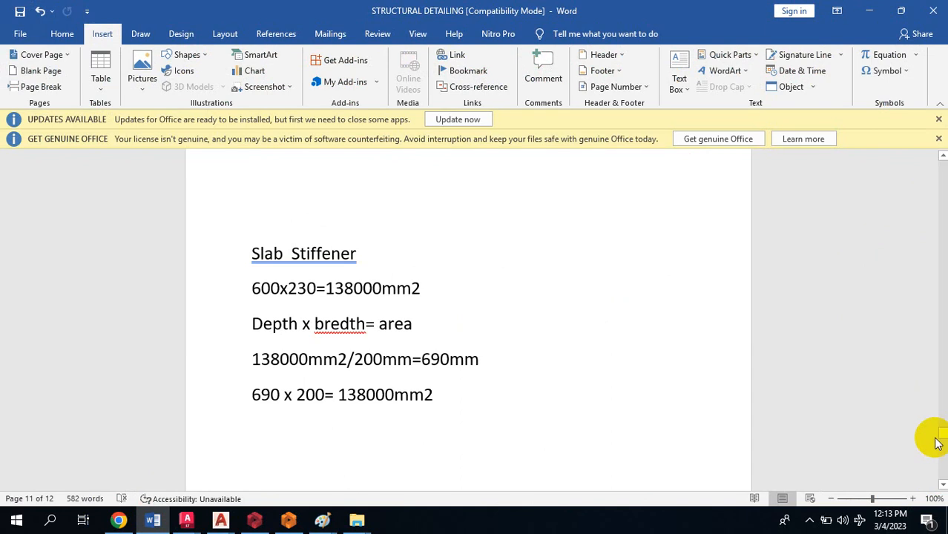
pyautogui.moveTo(942, 439); pyautogui.dragTo(941, 159)
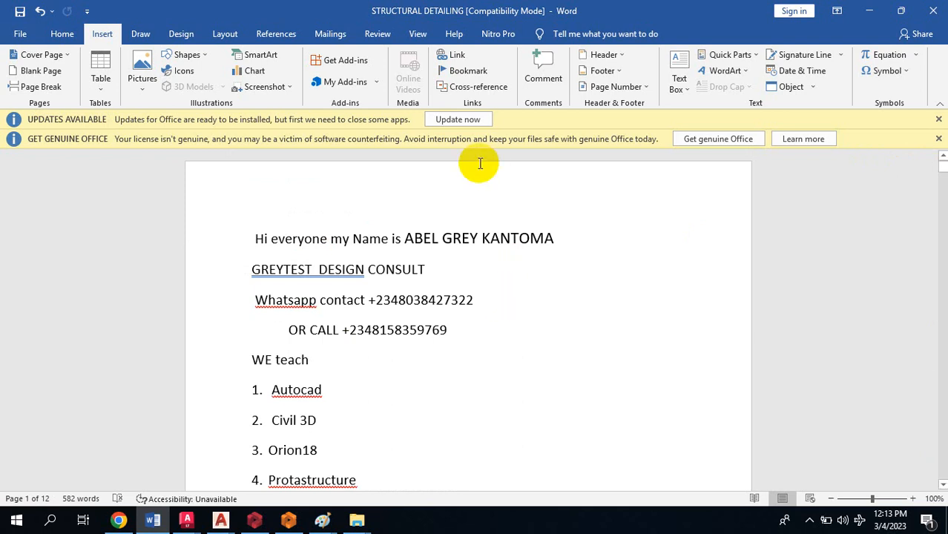
pyautogui.click(466, 302)
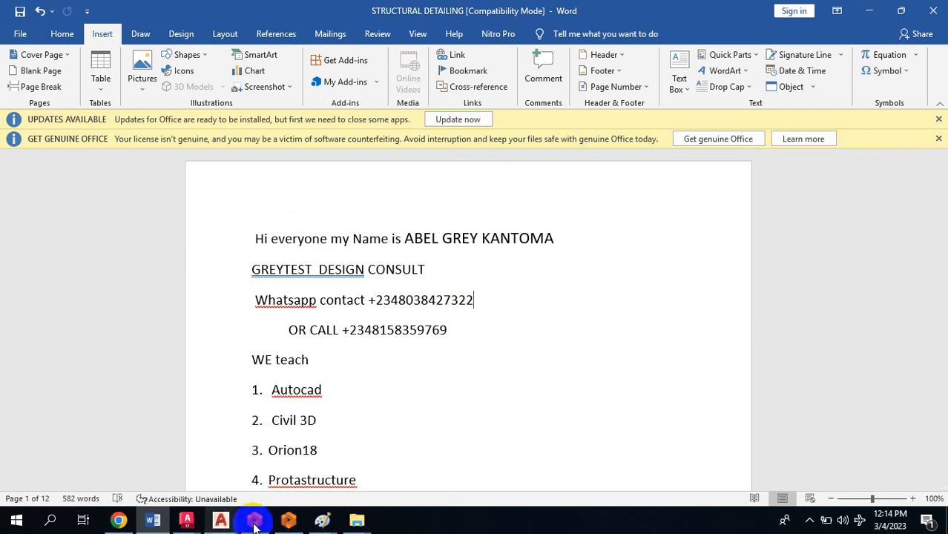
pyautogui.click(289, 521)
# Step: Erase the empty sheet frame below the storey beam elevation drawings
pyautogui.scroll(-3, 516, 286)
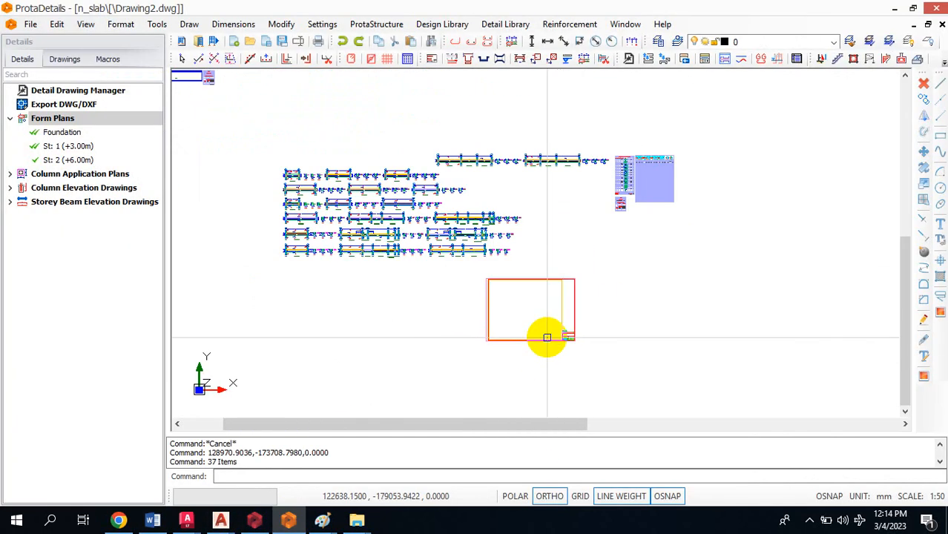
pyautogui.write('e')
pyautogui.press('Return')
pyautogui.click(598, 265)
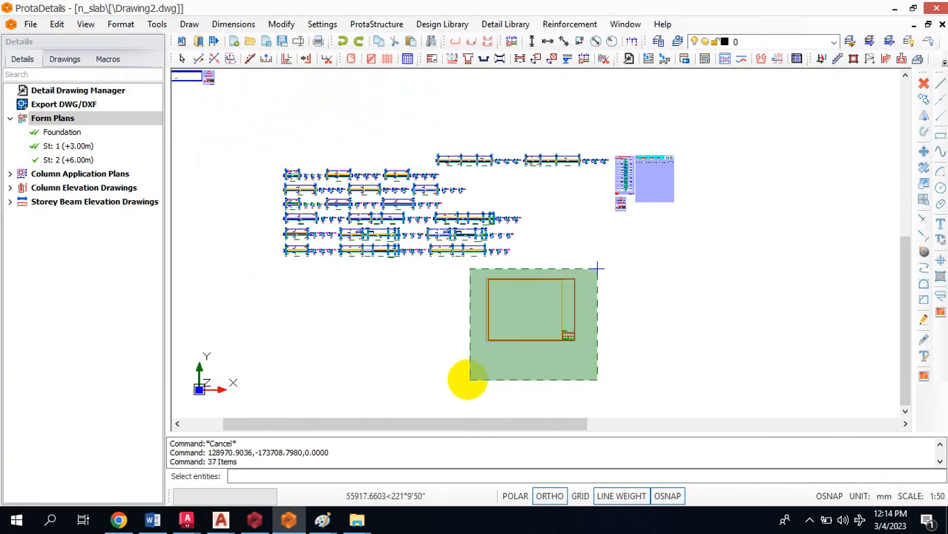
pyautogui.click(452, 383)
pyautogui.press('Return')
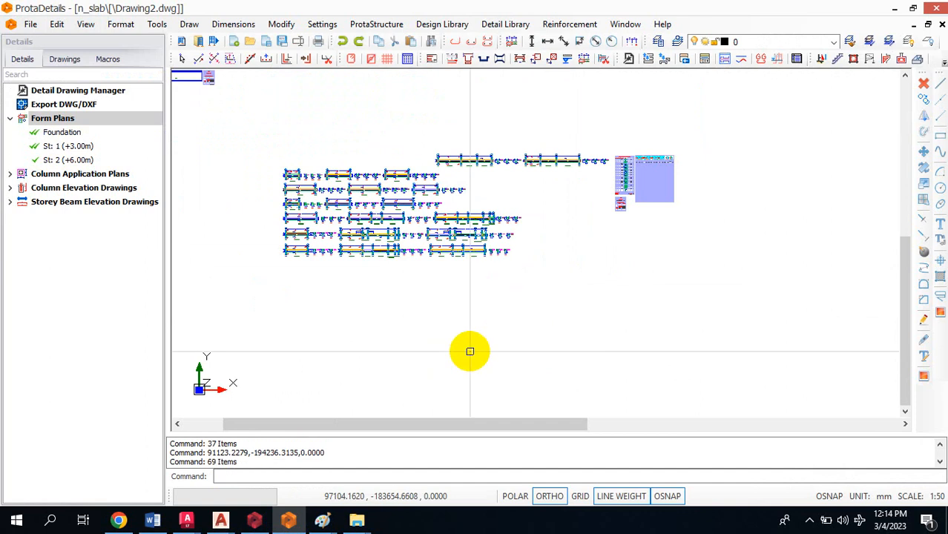
# Step: Undo the sheet erasure and the earlier edits to the first beam elevation in the upper row
pyautogui.scroll(2, 250, 121)
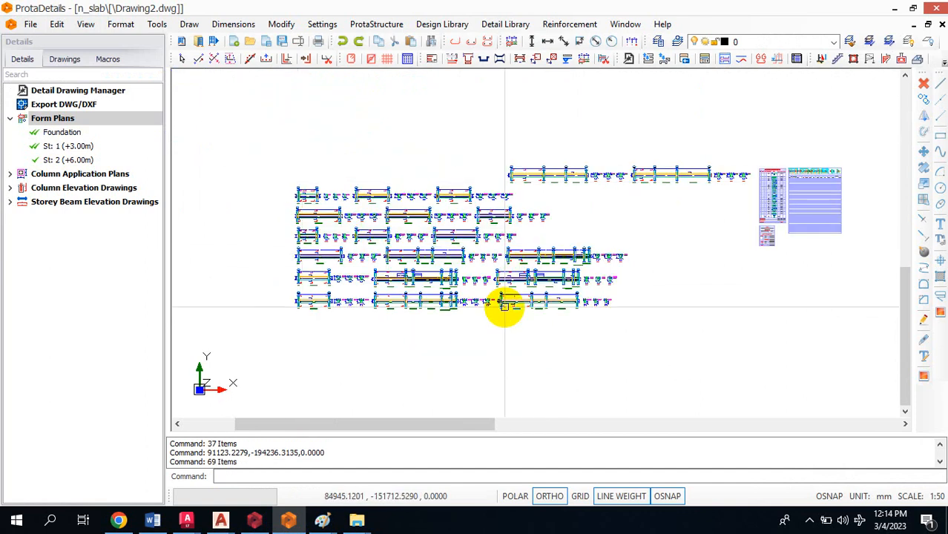
pyautogui.scroll(-2, 554, 246)
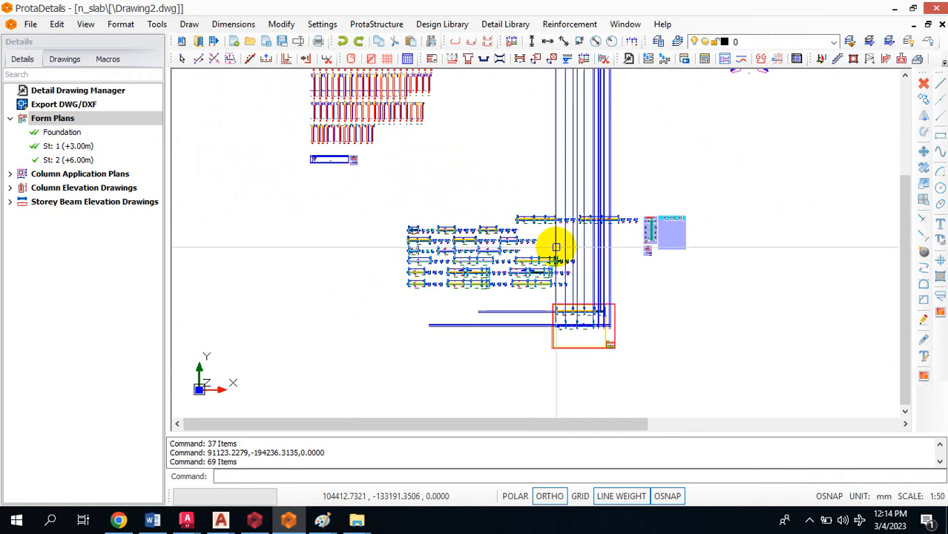
pyautogui.click(606, 291)
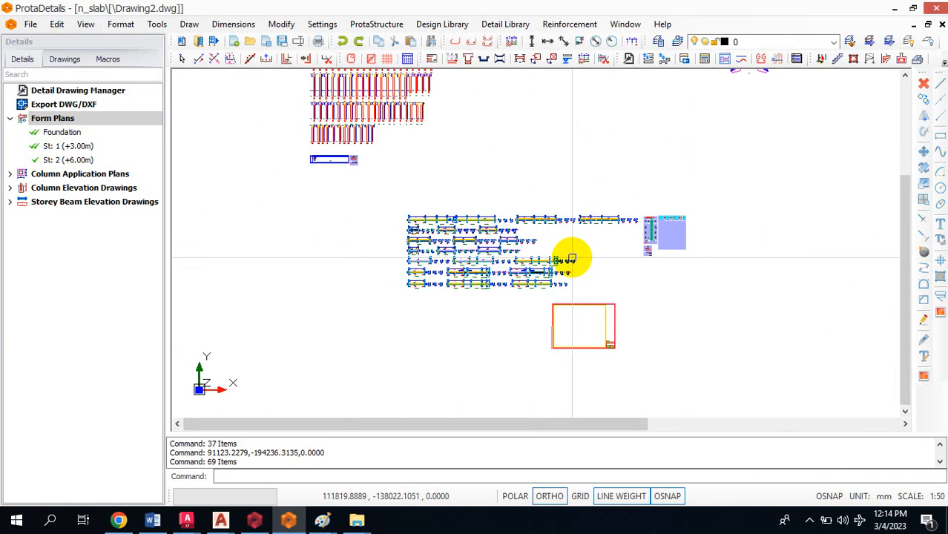
pyautogui.scroll(2, 594, 394)
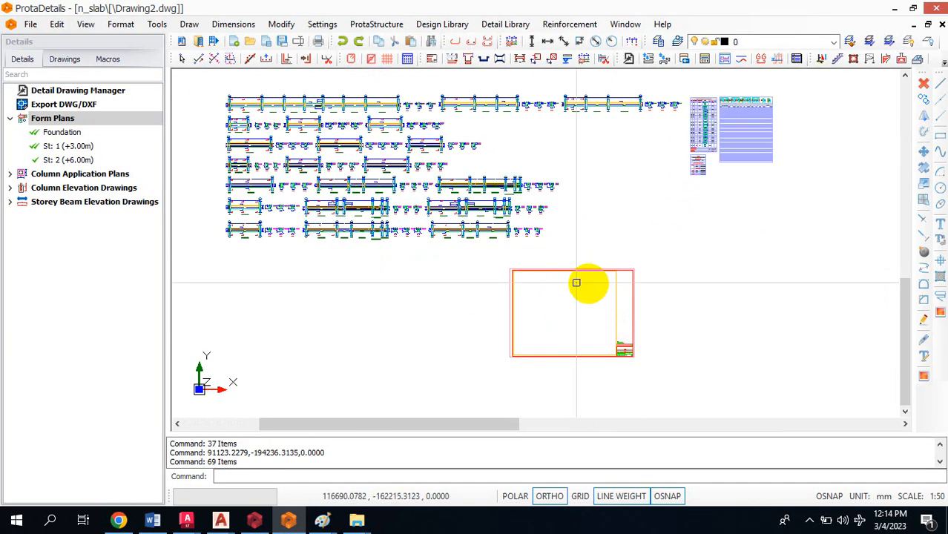
pyautogui.scroll(3, 624, 297)
pyautogui.scroll(-3, 655, 360)
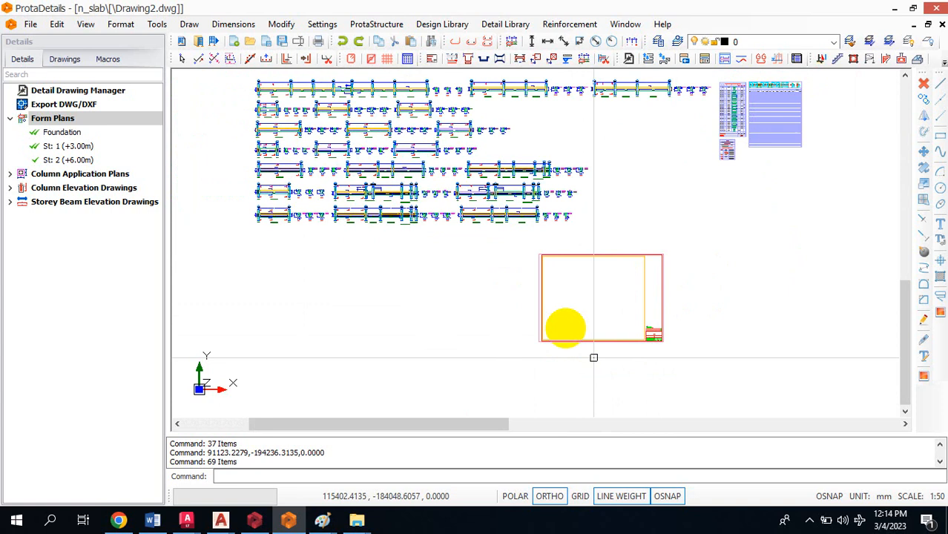
pyautogui.scroll(3, 598, 343)
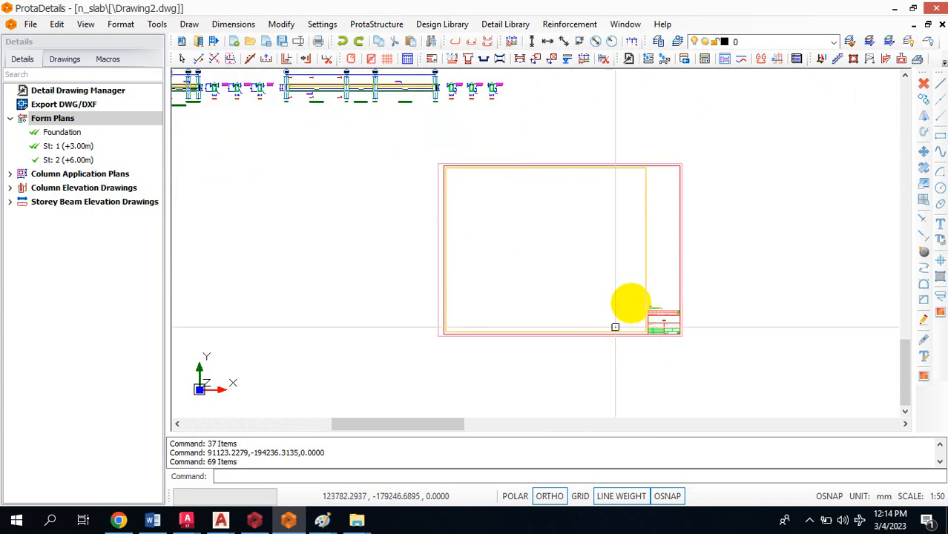
# Step: Insert one A3_Prota.dxf sheet at 1/50 scale in the empty space to the right of the existing sheet frame
pyautogui.click(433, 59)
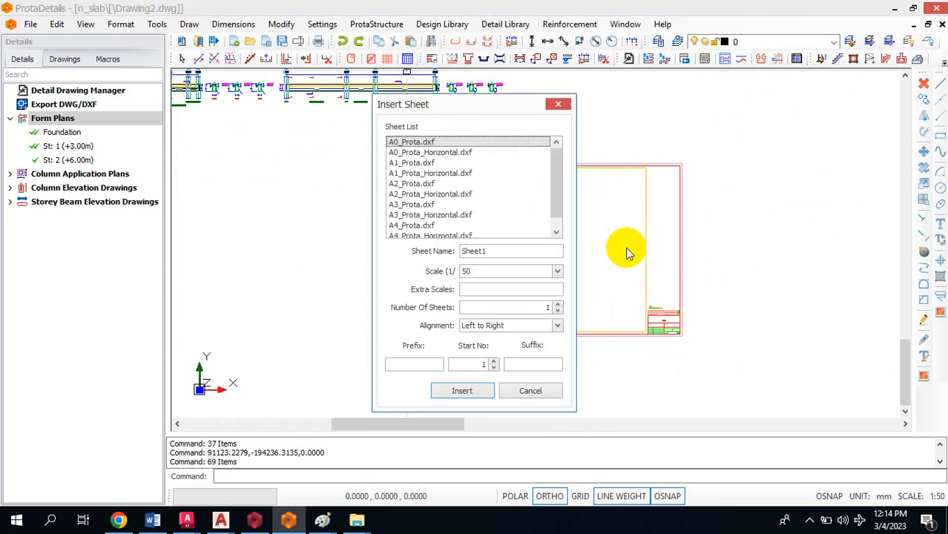
pyautogui.moveTo(551, 178); pyautogui.dragTo(557, 212)
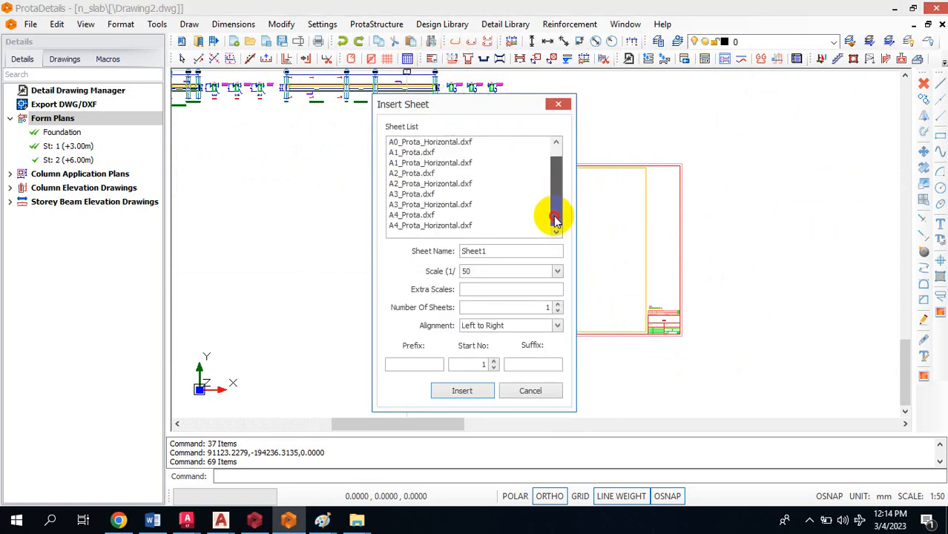
pyautogui.click(401, 195)
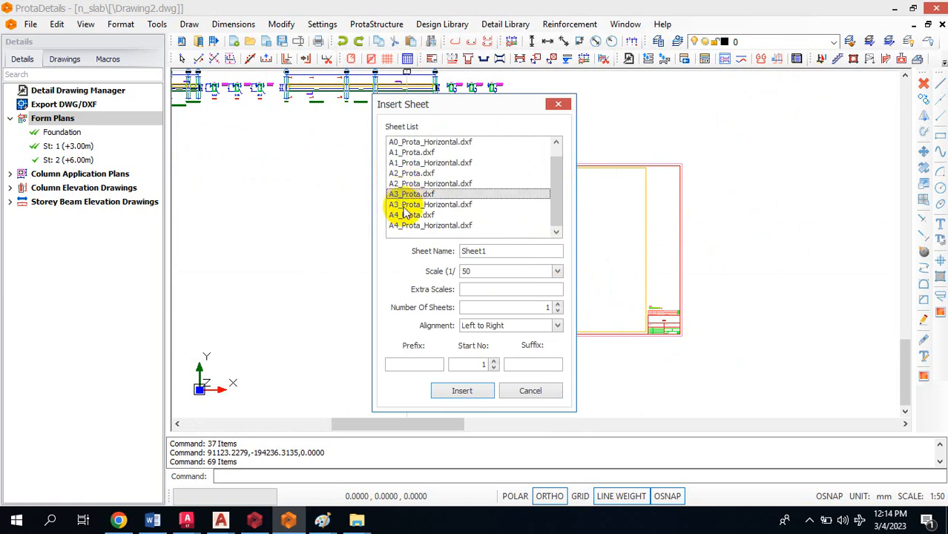
pyautogui.click(407, 206)
pyautogui.click(407, 195)
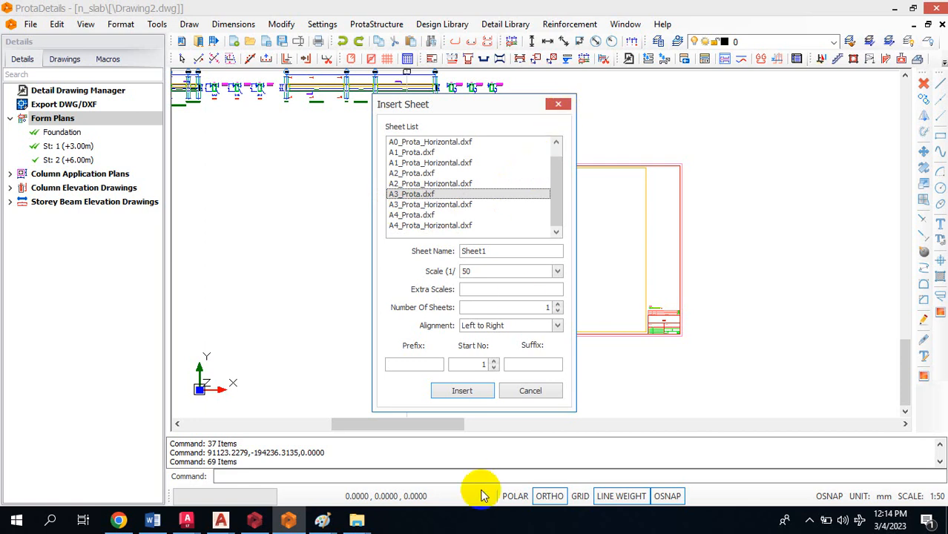
pyautogui.click(461, 391)
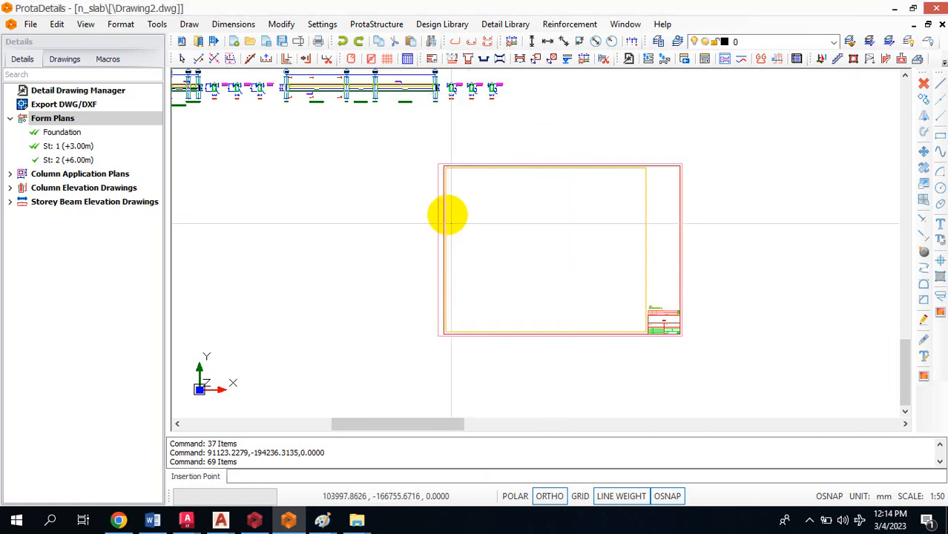
pyautogui.scroll(-1, 335, 227)
pyautogui.scroll(-2, 335, 227)
pyautogui.click(589, 254)
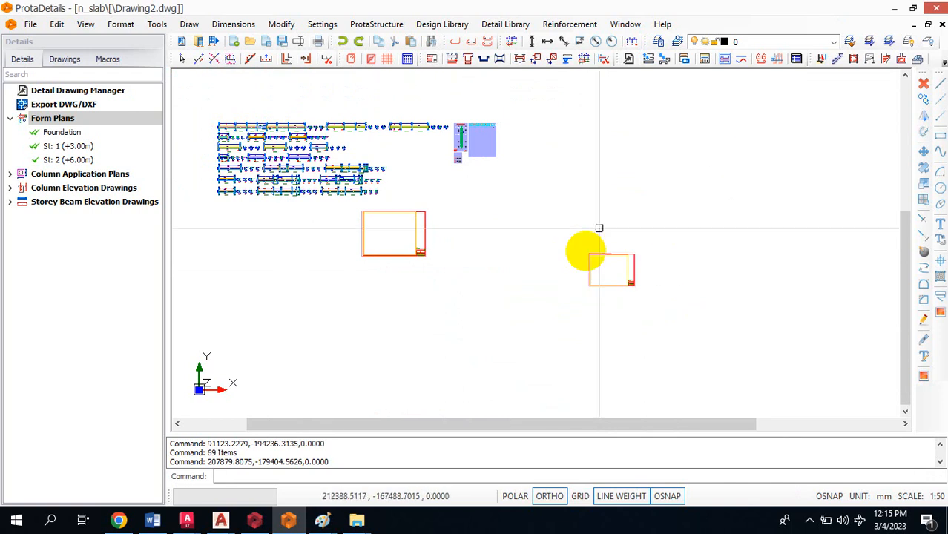
pyautogui.scroll(5, 640, 279)
pyautogui.scroll(-4, 504, 296)
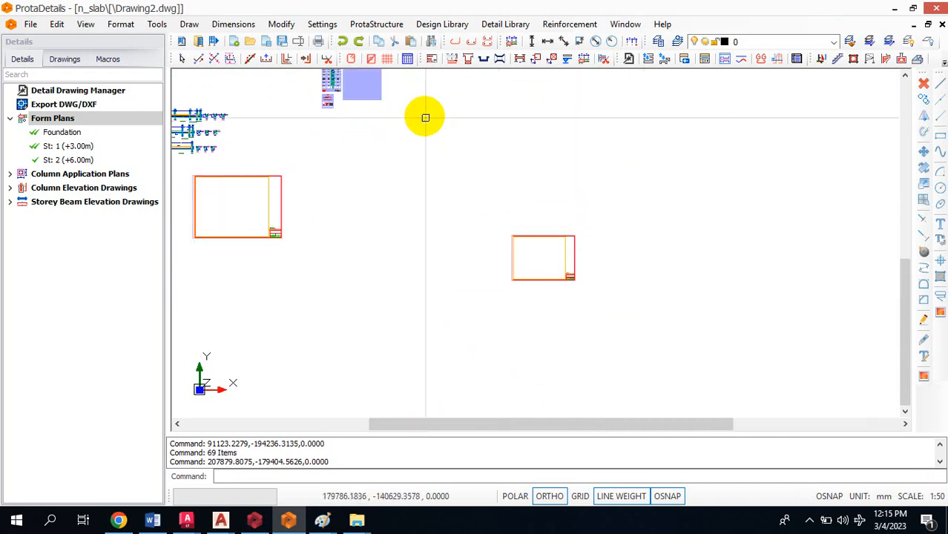
# Step: Insert an A0_Prota.dxf sheet at 1/100 scale in the empty space below the two existing sheet frames
pyautogui.click(431, 59)
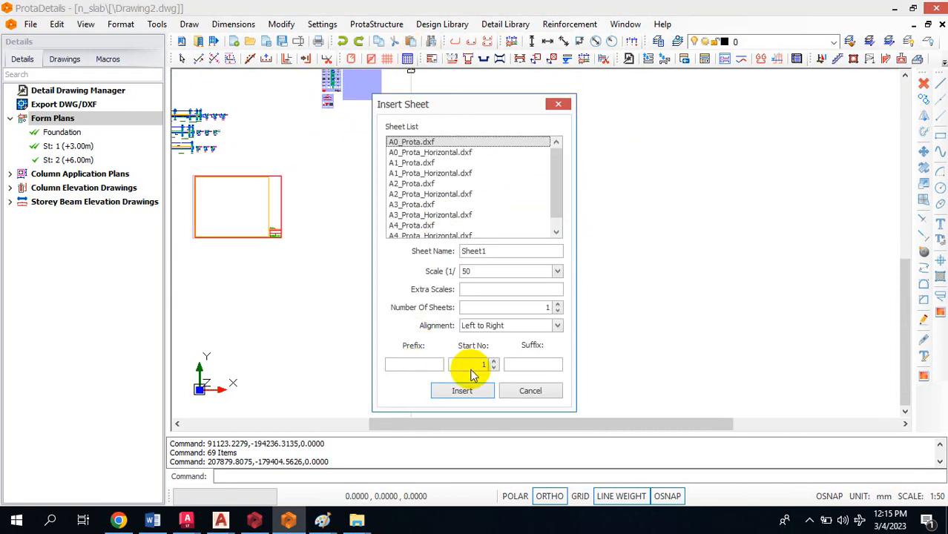
pyautogui.click(557, 271)
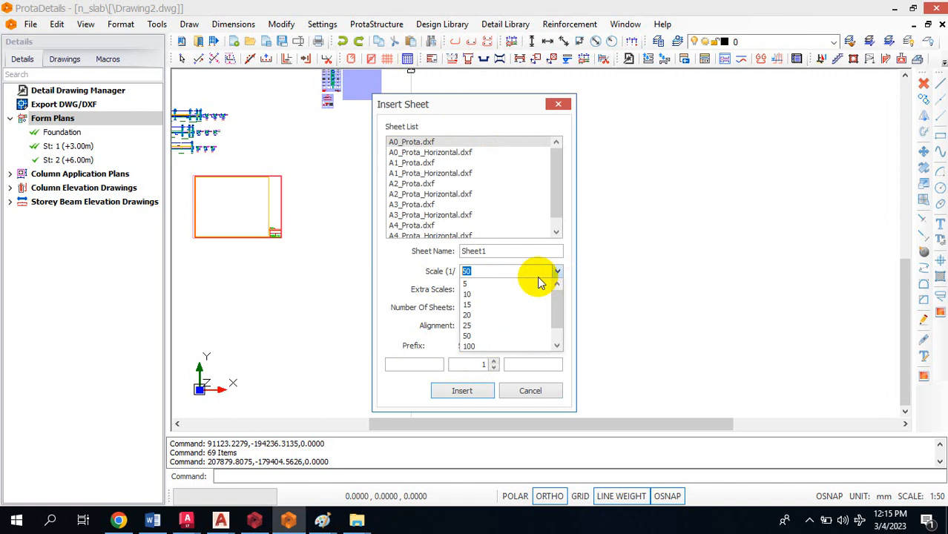
pyautogui.click(479, 349)
pyautogui.click(463, 391)
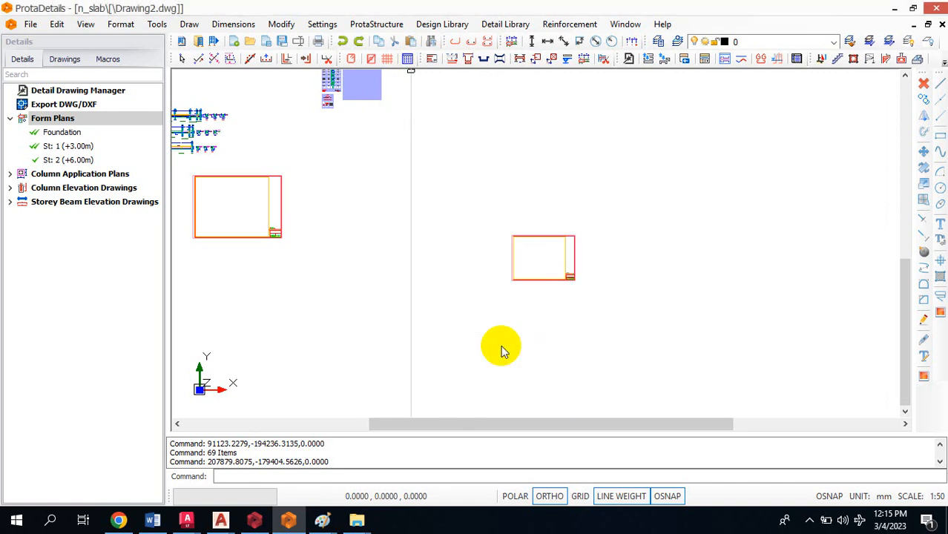
pyautogui.scroll(-2, 575, 258)
pyautogui.click(379, 313)
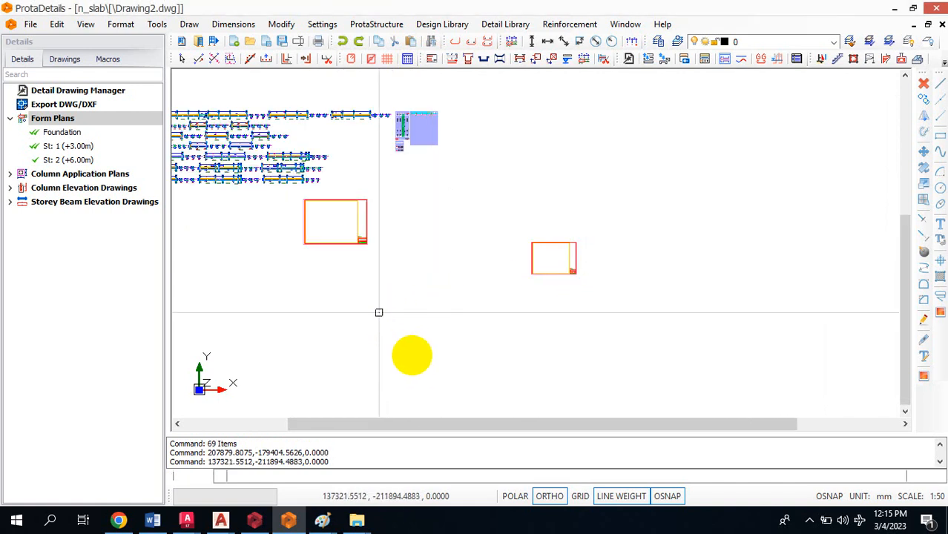
pyautogui.scroll(-2, 470, 242)
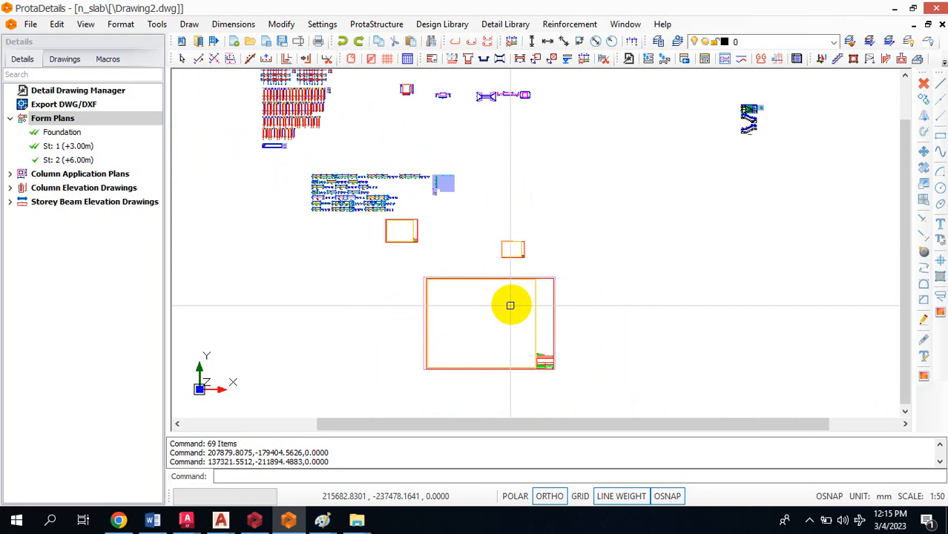
# Step: Erase the large A0 sheet frame placed below the other two sheets
pyautogui.press('Escape')
pyautogui.write('m')
pyautogui.press('Return')
pyautogui.click(571, 330)
pyautogui.click(386, 399)
pyautogui.press('Return')
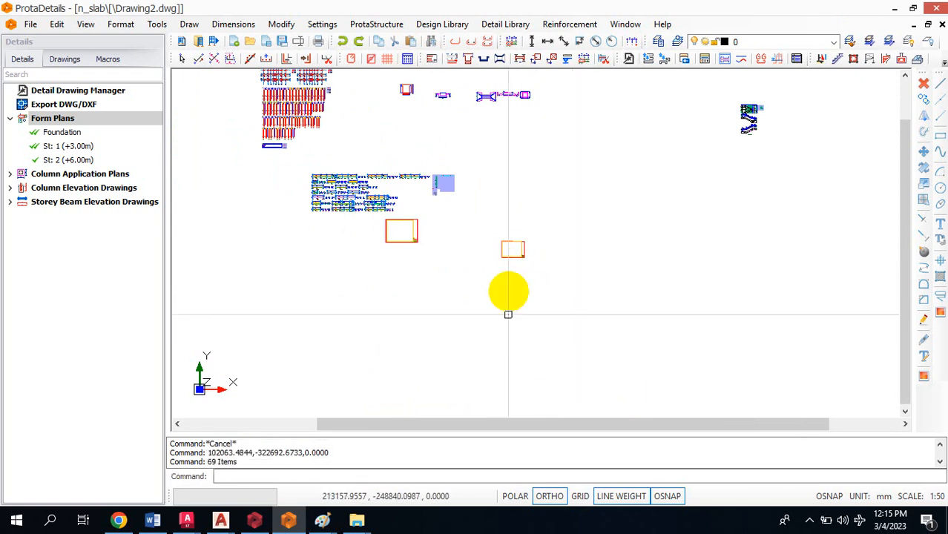
# Step: Examine the original sheet frame and the rows of storey beam elevations with their sections
pyautogui.scroll(3, 409, 220)
pyautogui.scroll(1, 407, 223)
pyautogui.scroll(2, 433, 271)
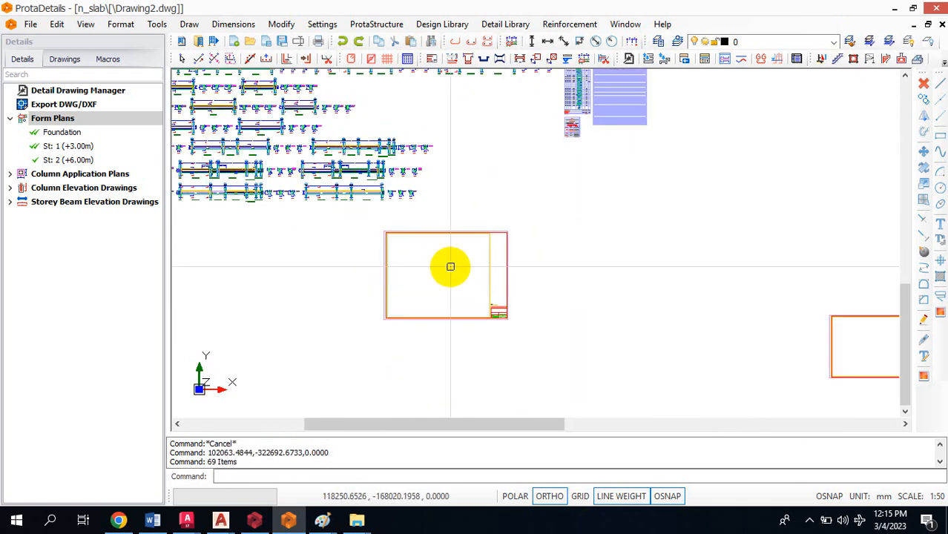
pyautogui.scroll(-3, 394, 201)
pyautogui.scroll(2, 343, 180)
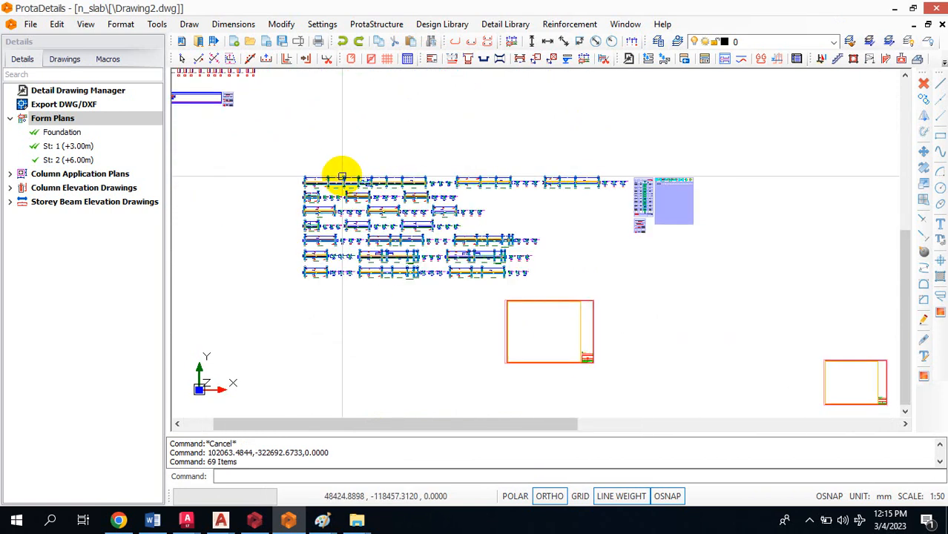
pyautogui.scroll(2, 324, 180)
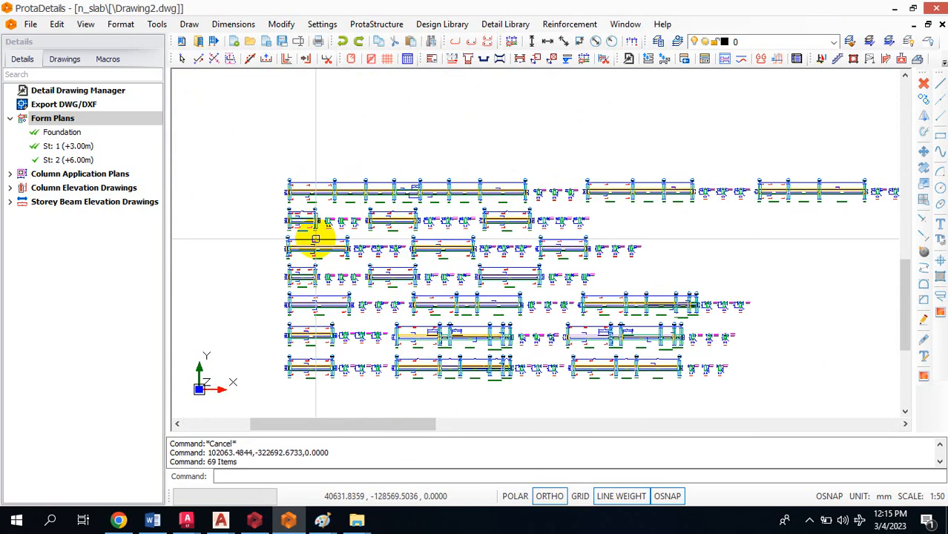
pyautogui.scroll(2, 292, 198)
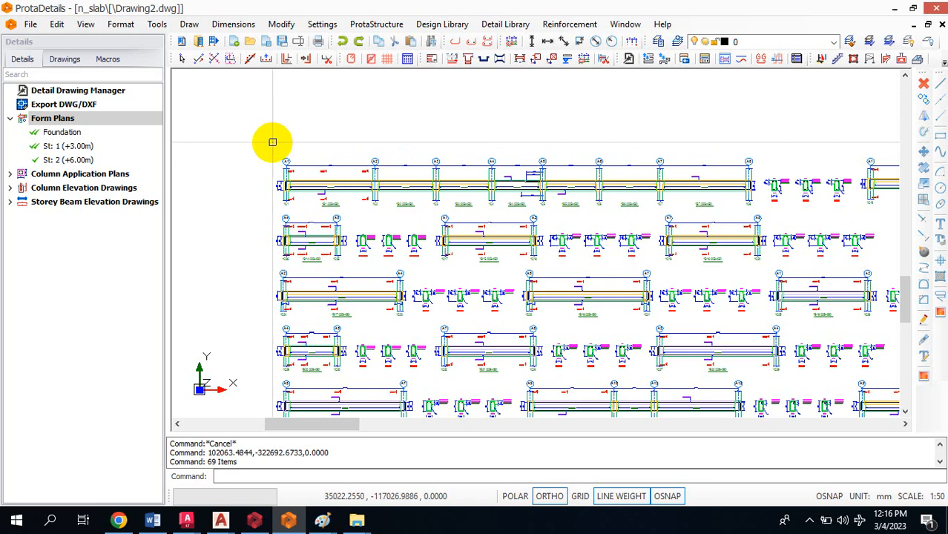
pyautogui.rightClick(268, 143)
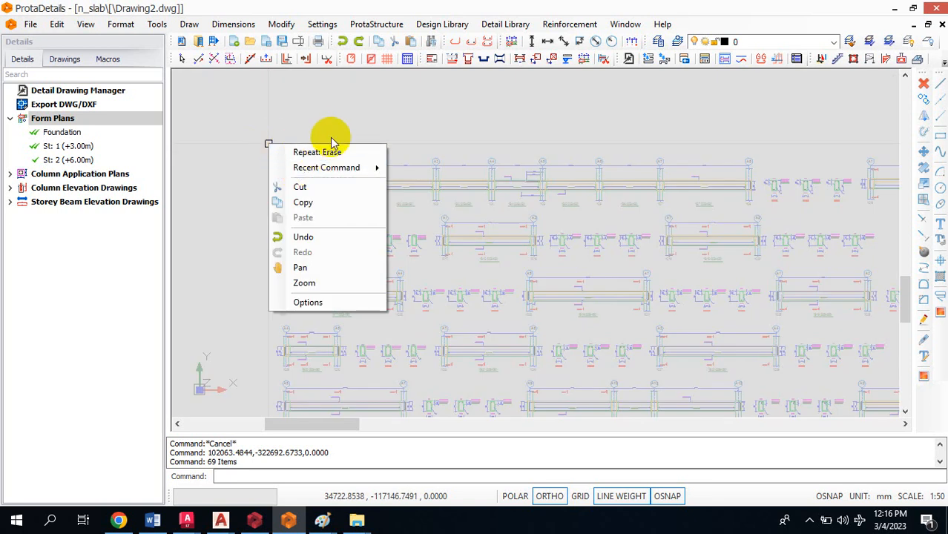
pyautogui.click(322, 119)
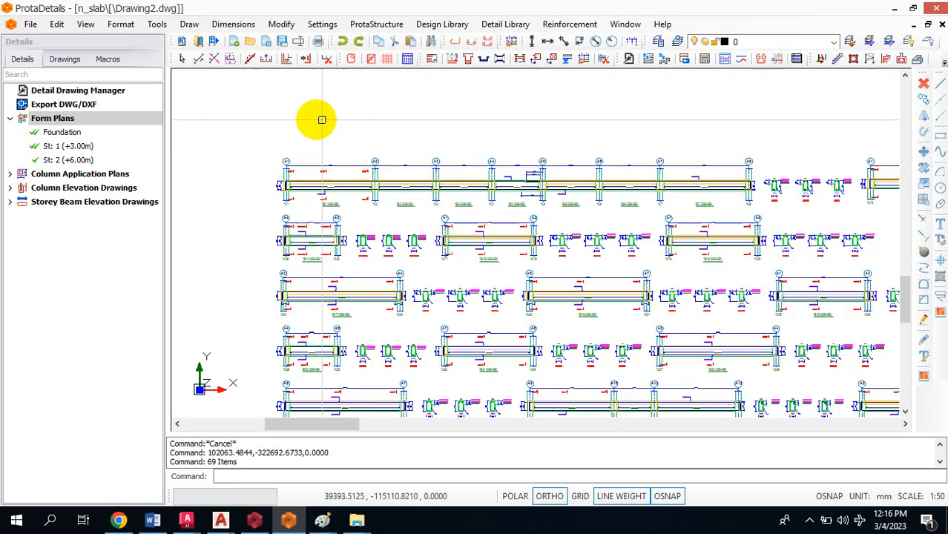
pyautogui.rightClick(270, 122)
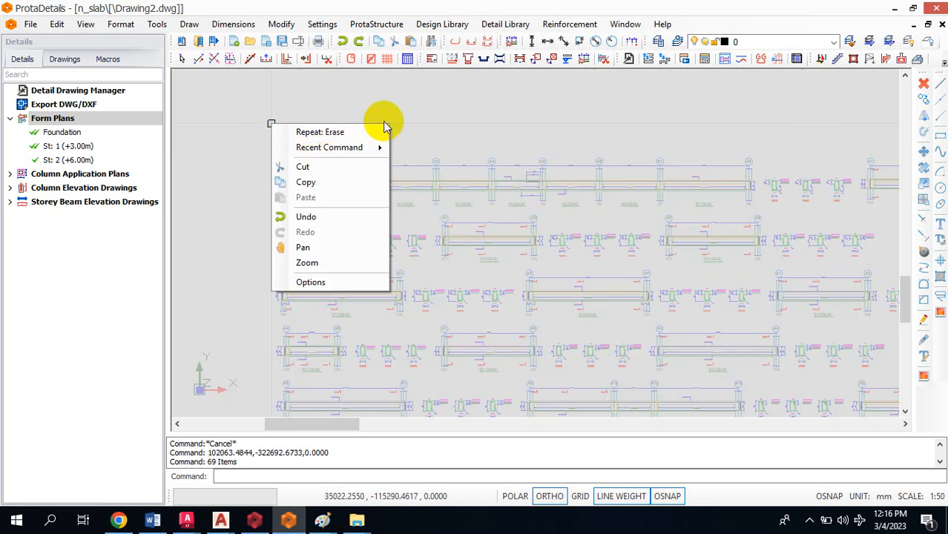
pyautogui.click(407, 110)
# Step: Move the first-row beam elevation spanning axes A1 to A8 into the sheet frame, near its upper inner corner, with ortho off
pyautogui.write('m')
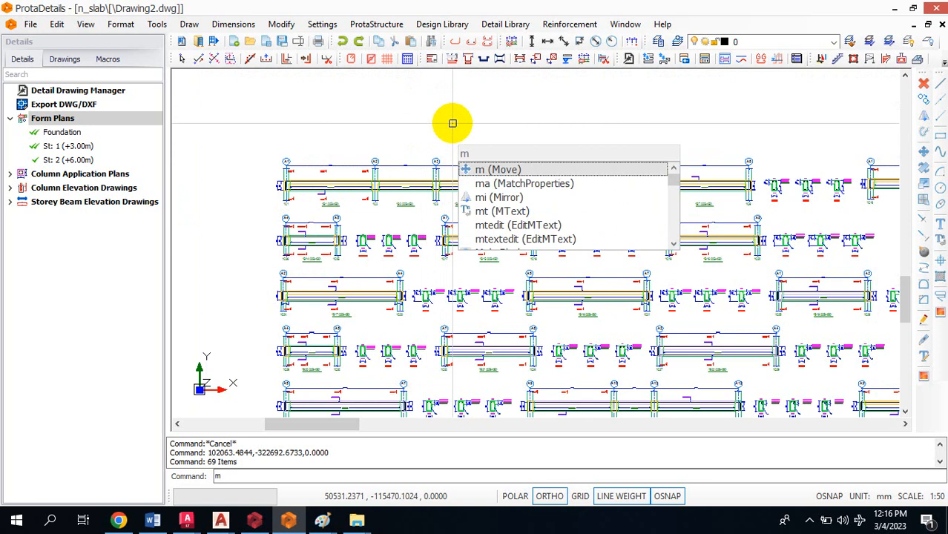
pyautogui.press('Return')
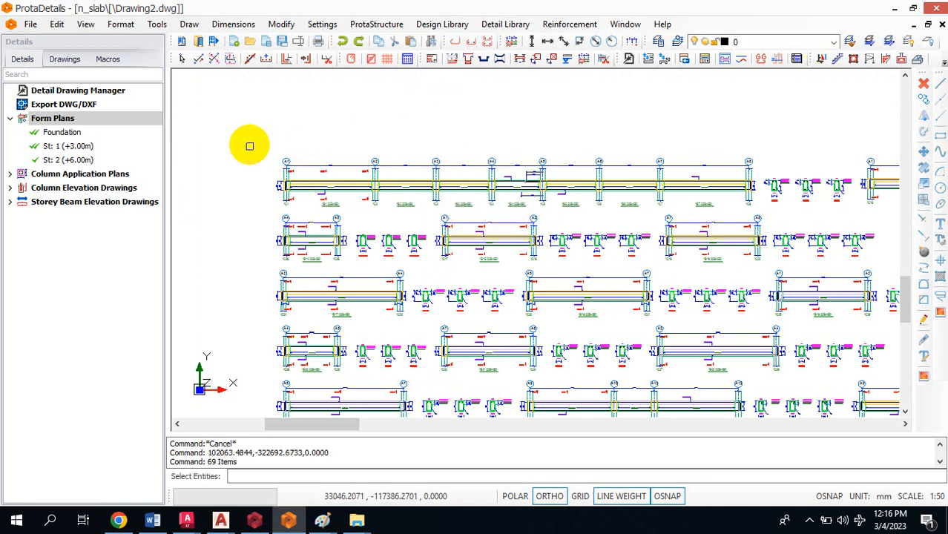
pyautogui.moveTo(295, 162); pyautogui.dragTo(753, 196)
pyautogui.rightClick(737, 197)
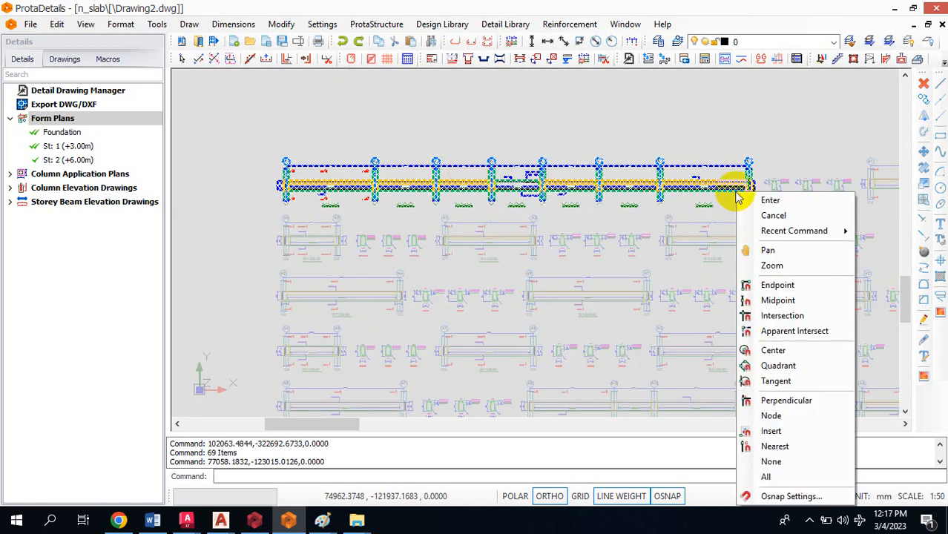
pyautogui.click(776, 202)
pyautogui.click(291, 168)
pyautogui.scroll(-2, 216, 129)
pyautogui.click(519, 502)
pyautogui.scroll(6, 530, 347)
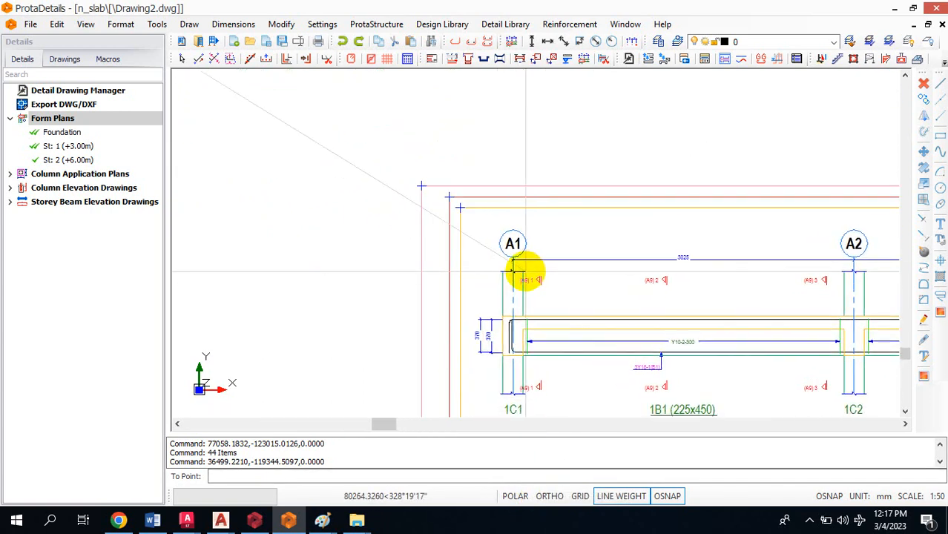
pyautogui.scroll(-4, 412, 261)
pyautogui.press('Escape')
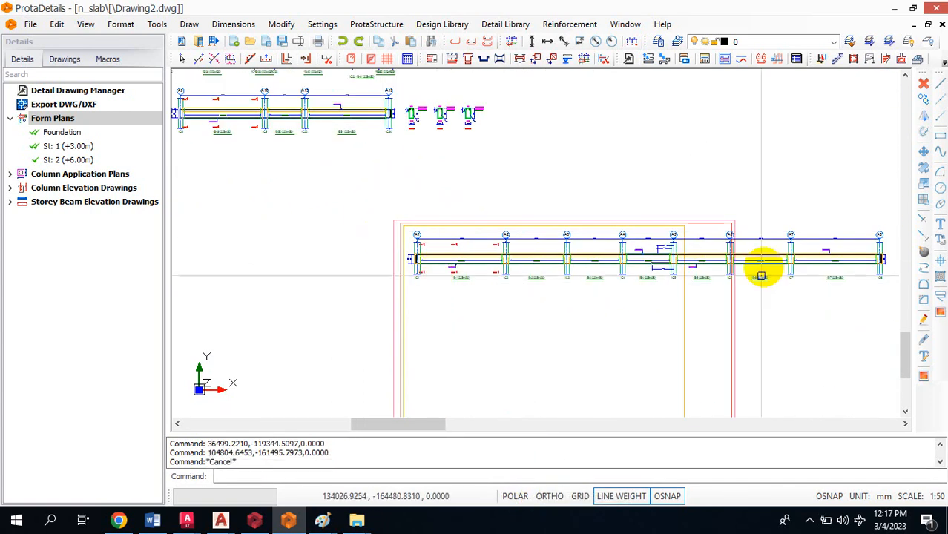
# Step: Examine how the moved beam elevation fits within the sheet frame and its title block area
pyautogui.scroll(2, 727, 285)
pyautogui.scroll(-3, 594, 230)
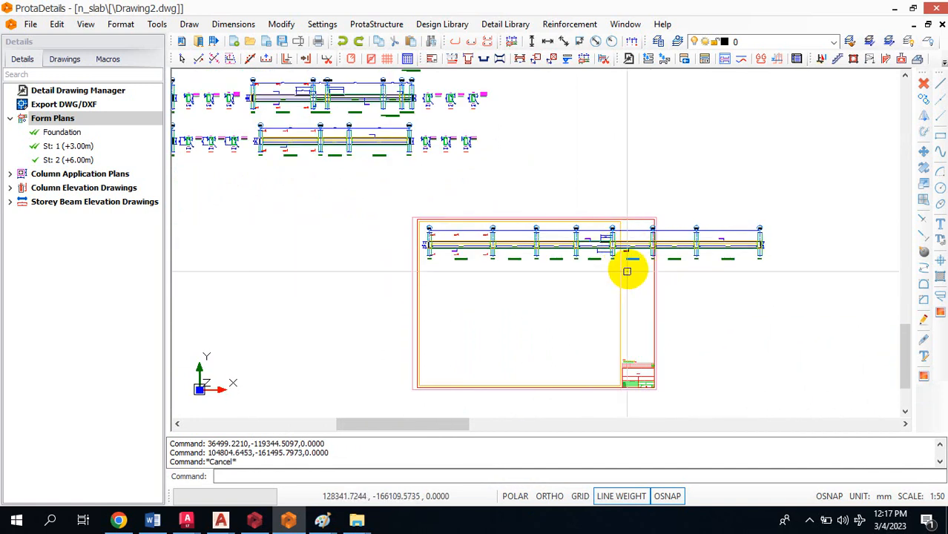
pyautogui.scroll(1, 629, 252)
pyautogui.scroll(-1, 628, 207)
pyautogui.scroll(2, 635, 327)
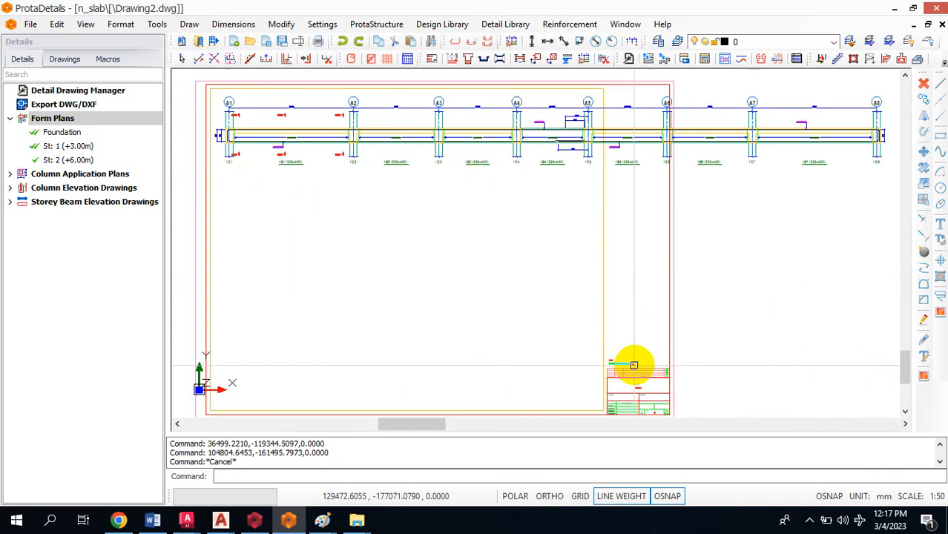
pyautogui.scroll(-1, 624, 274)
pyautogui.scroll(1, 660, 356)
pyautogui.scroll(-1, 671, 314)
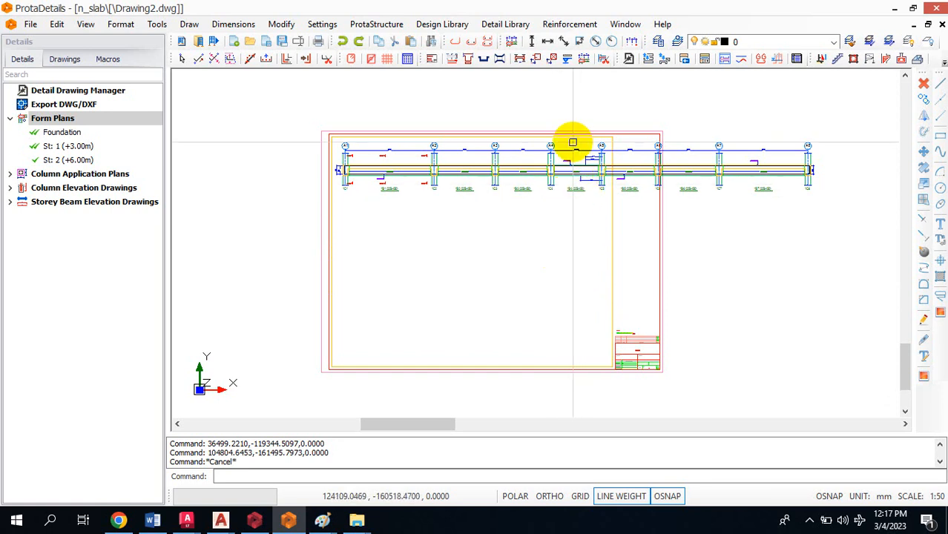
pyautogui.scroll(2, 576, 144)
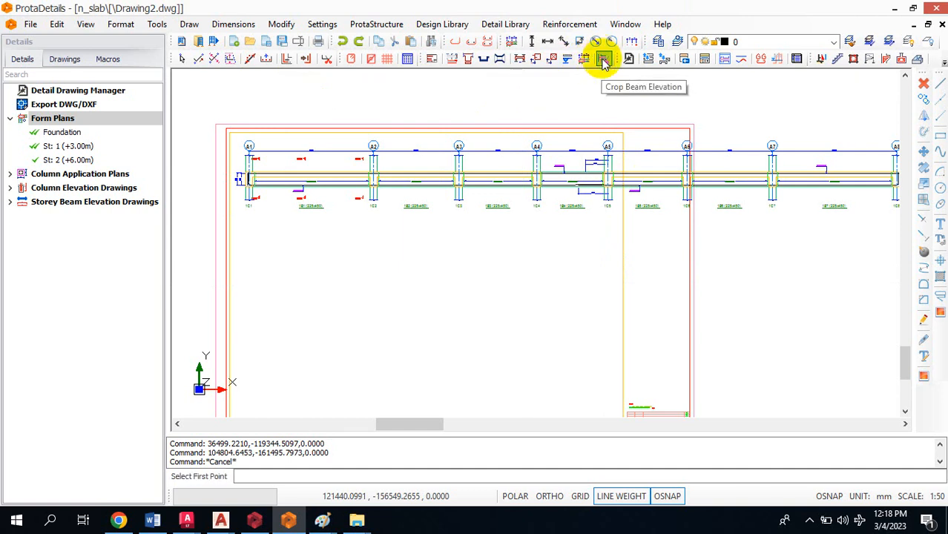
pyautogui.scroll(5, 597, 149)
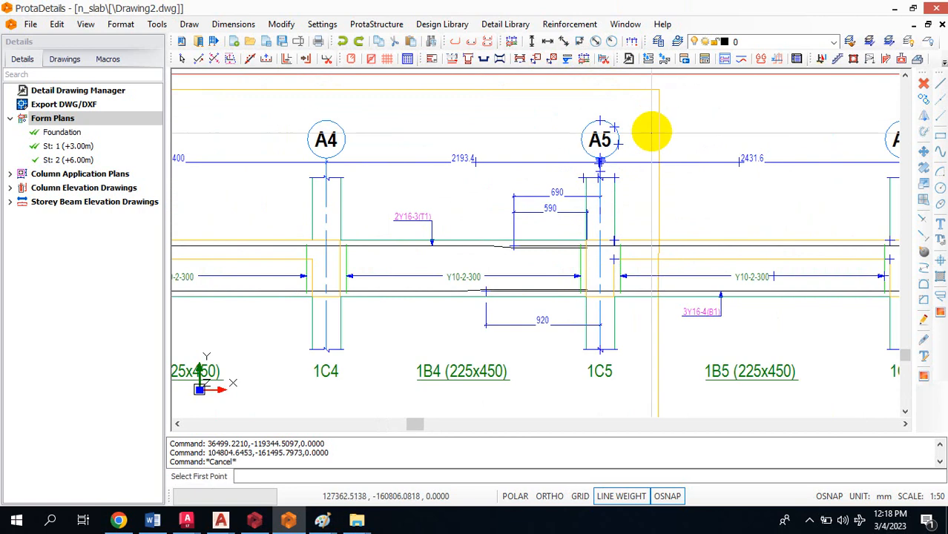
pyautogui.click(658, 115)
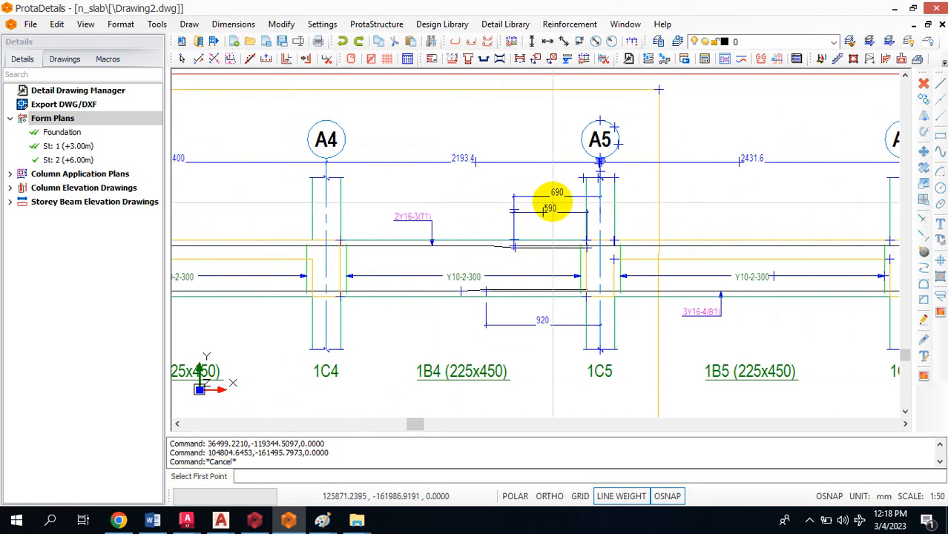
pyautogui.click(659, 89)
pyautogui.scroll(-4, 667, 245)
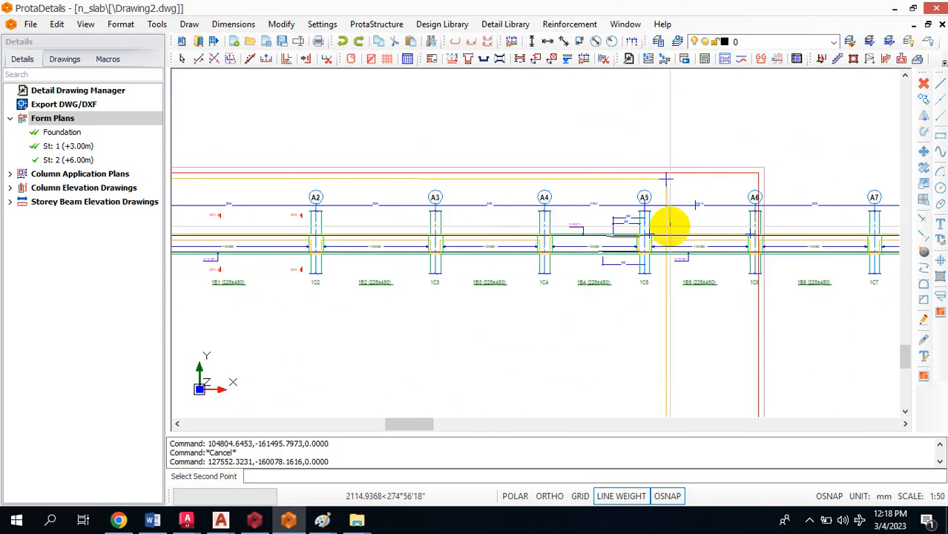
pyautogui.press('Escape')
pyautogui.scroll(4, 631, 185)
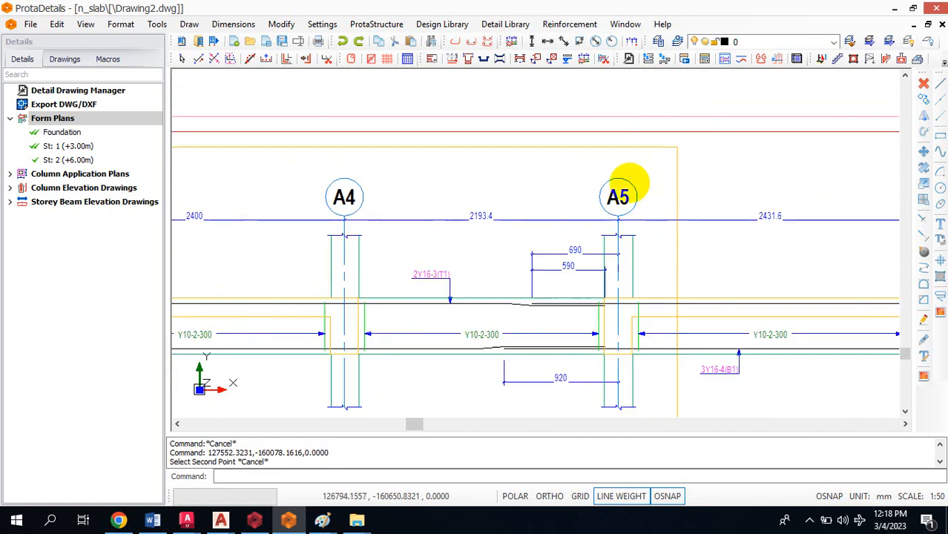
pyautogui.press('Escape')
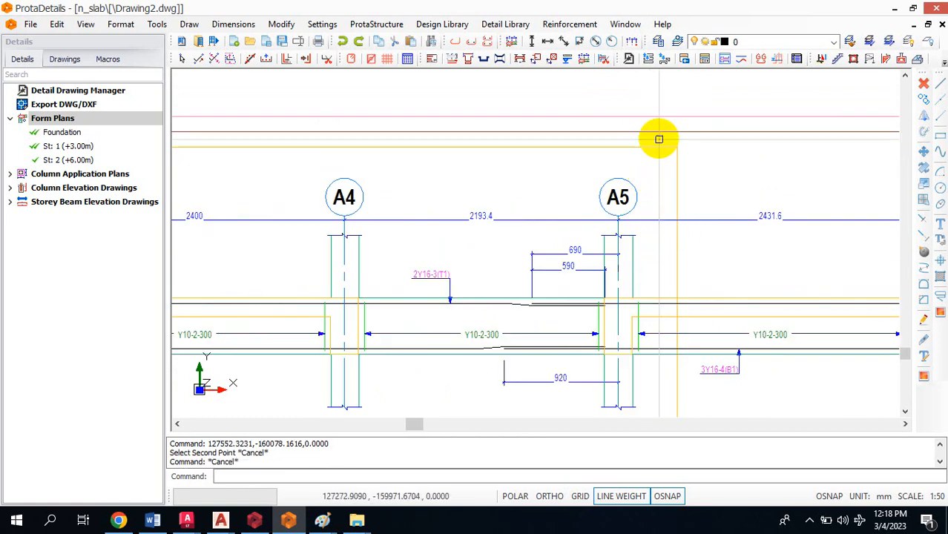
# Step: Crop the beam elevation with a vertical cut line just past axis A5, inside the inner border, with ortho on
pyautogui.click(605, 59)
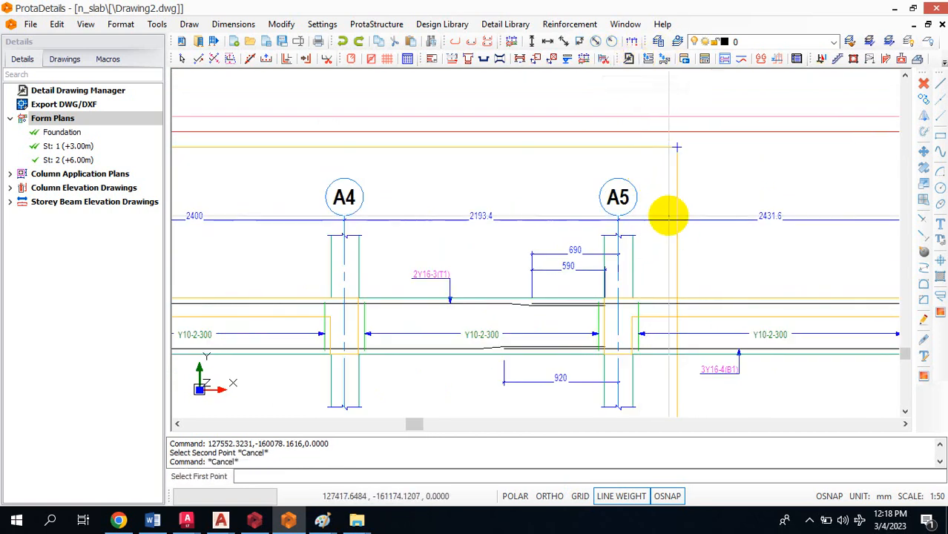
pyautogui.click(658, 187)
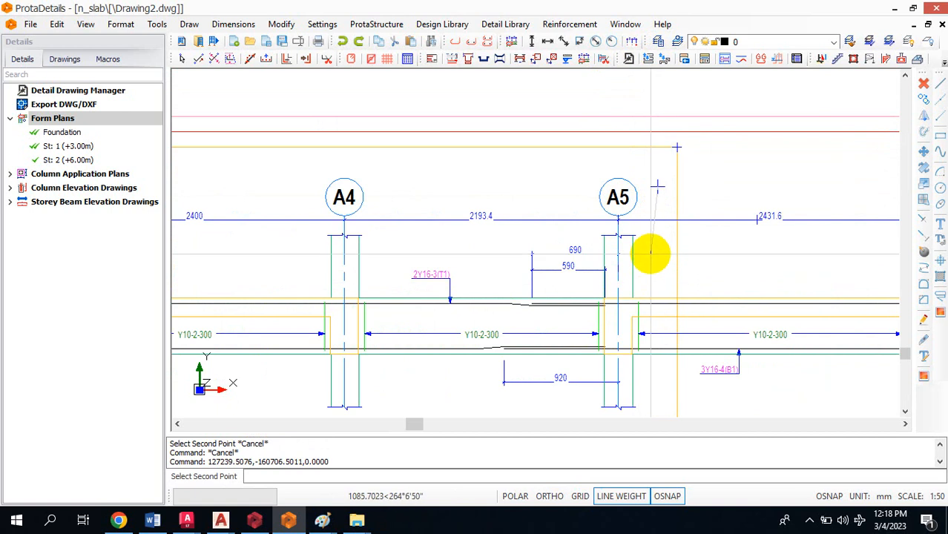
pyautogui.scroll(-3, 636, 254)
pyautogui.scroll(3, 649, 328)
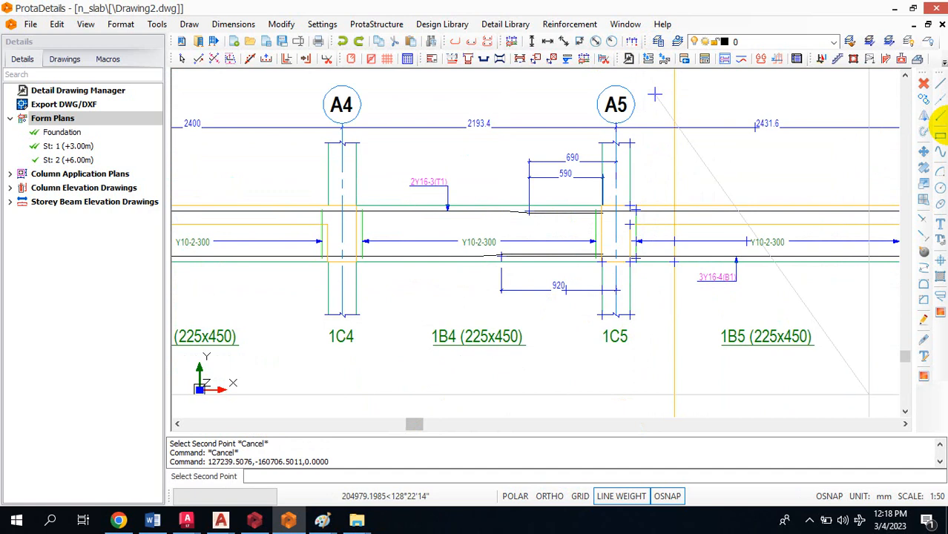
pyautogui.click(556, 502)
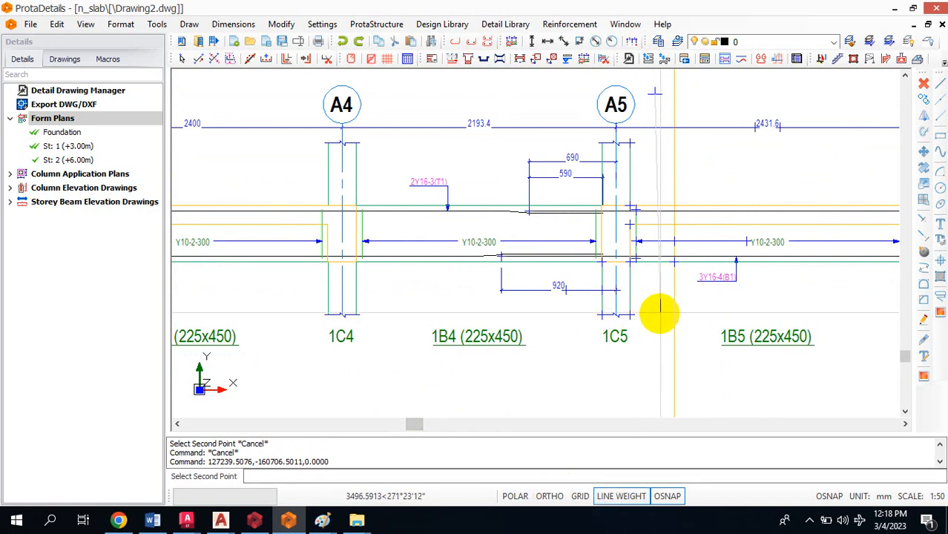
pyautogui.click(550, 497)
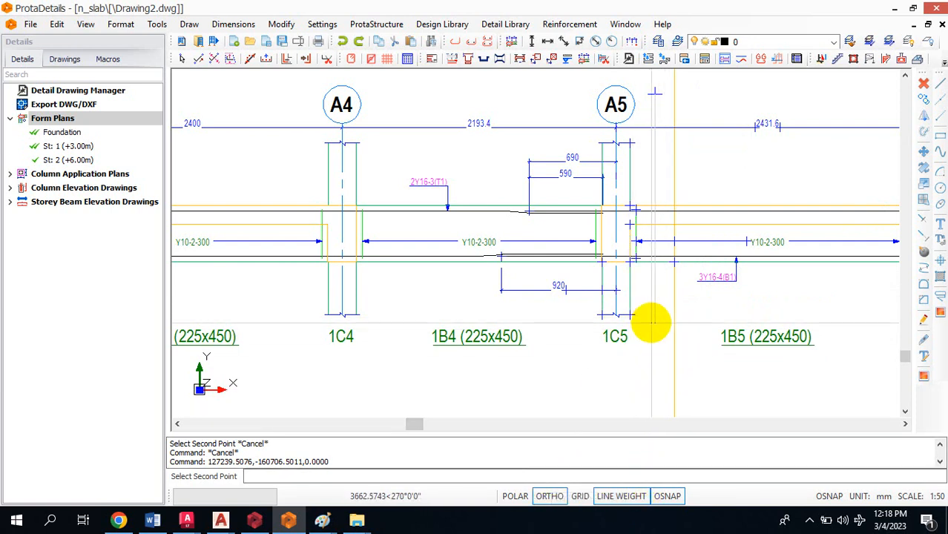
pyautogui.click(655, 358)
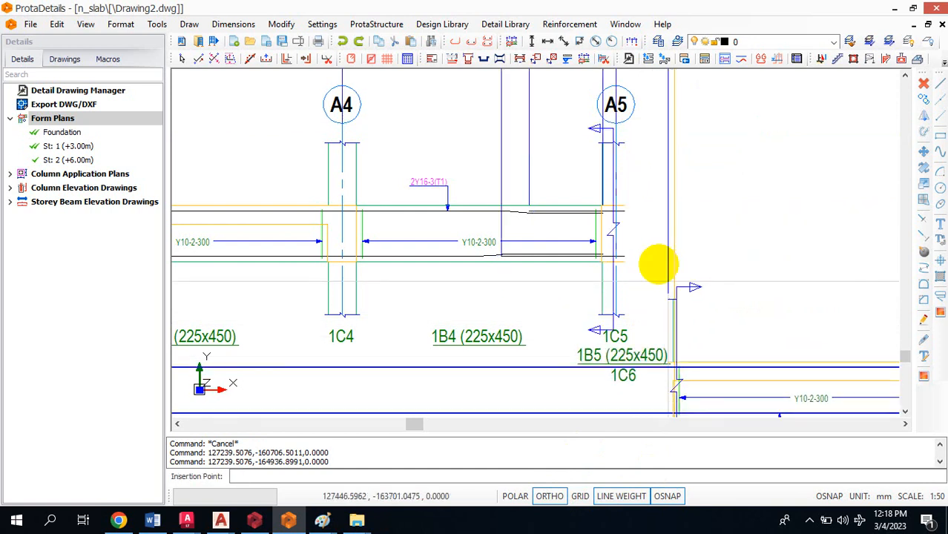
# Step: Place the cropped-off remainder of the beam elevation below the first part, inside the sheet frame
pyautogui.scroll(-4, 603, 191)
pyautogui.scroll(-2, 394, 303)
pyautogui.scroll(5, 479, 269)
pyautogui.scroll(-2, 410, 280)
pyautogui.scroll(1, 409, 271)
pyautogui.click(408, 272)
pyautogui.press('Escape')
# Step: Examine the break symbols at the cut ends of the two beam elevation parts
pyautogui.scroll(5, 413, 272)
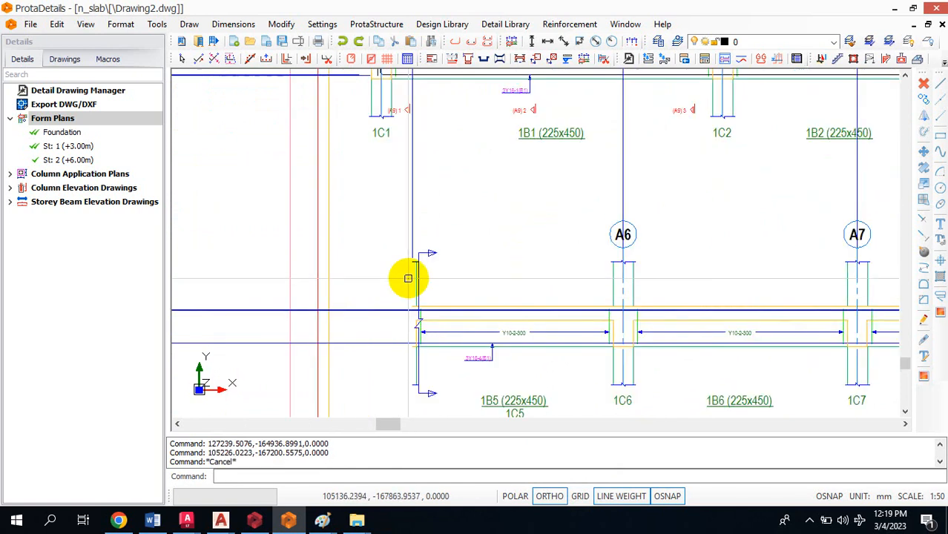
pyautogui.scroll(-3, 449, 231)
pyautogui.scroll(-2, 449, 291)
pyautogui.scroll(4, 735, 208)
pyautogui.scroll(2, 702, 182)
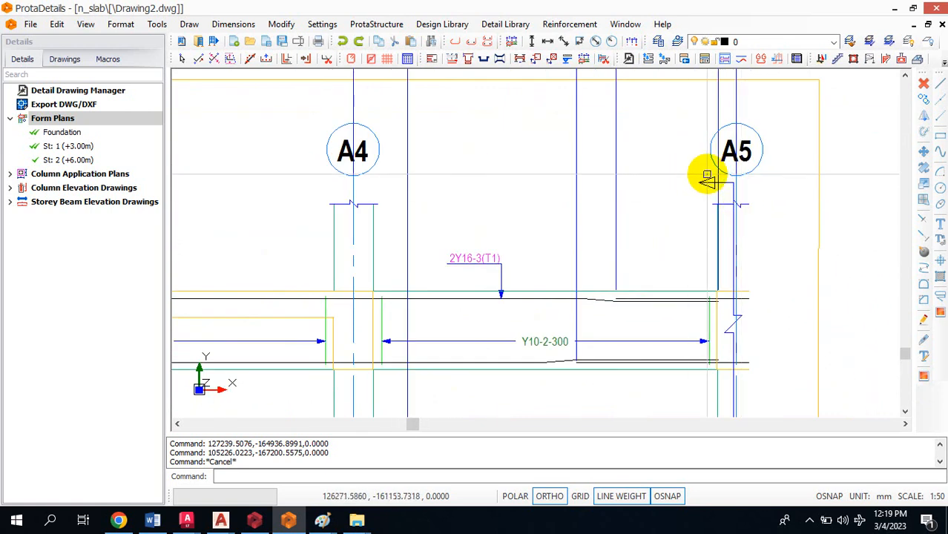
pyautogui.scroll(-2, 742, 253)
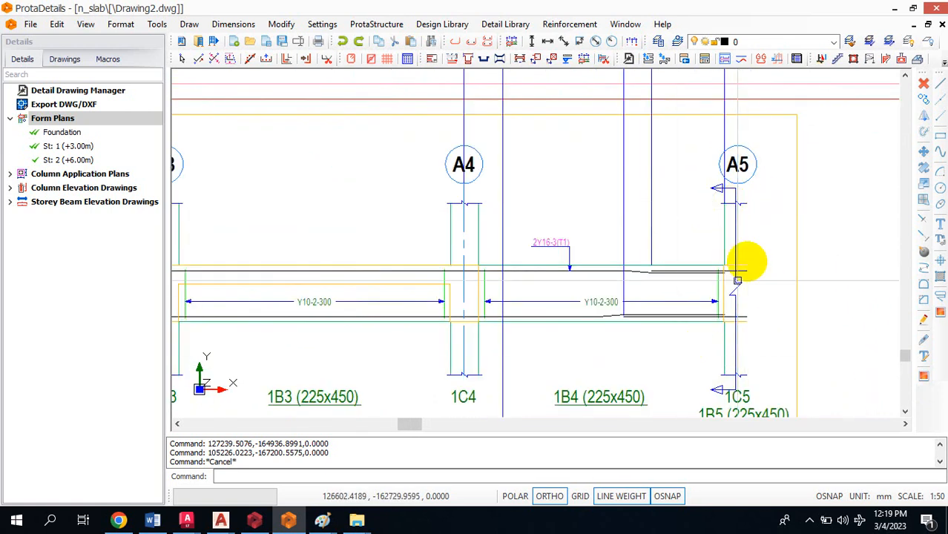
pyautogui.scroll(-4, 742, 279)
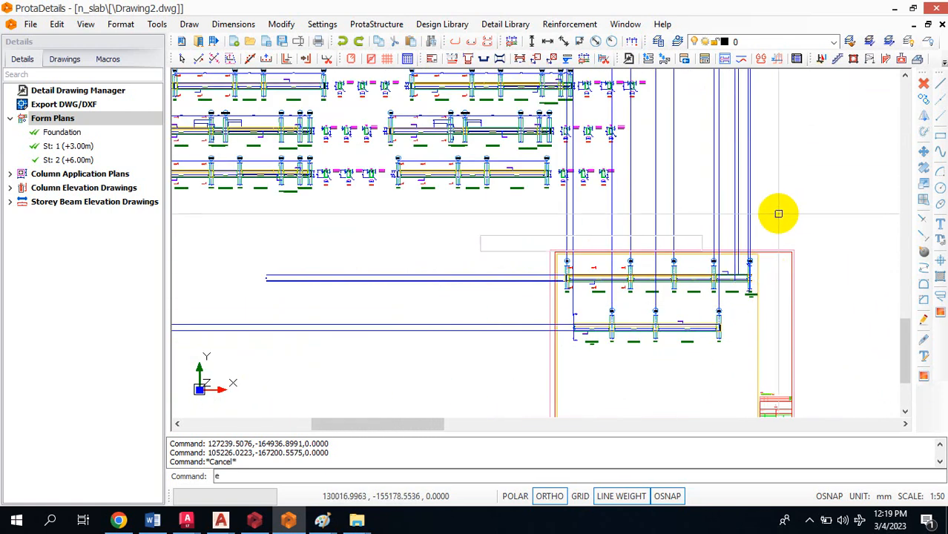
# Step: Erase the overlong dimension lines running above and to the left of the two cropped beam parts
pyautogui.click(783, 211)
pyautogui.click(536, 241)
pyautogui.press('Delete')
pyautogui.click(512, 246)
pyautogui.click(416, 349)
pyautogui.press('Delete')
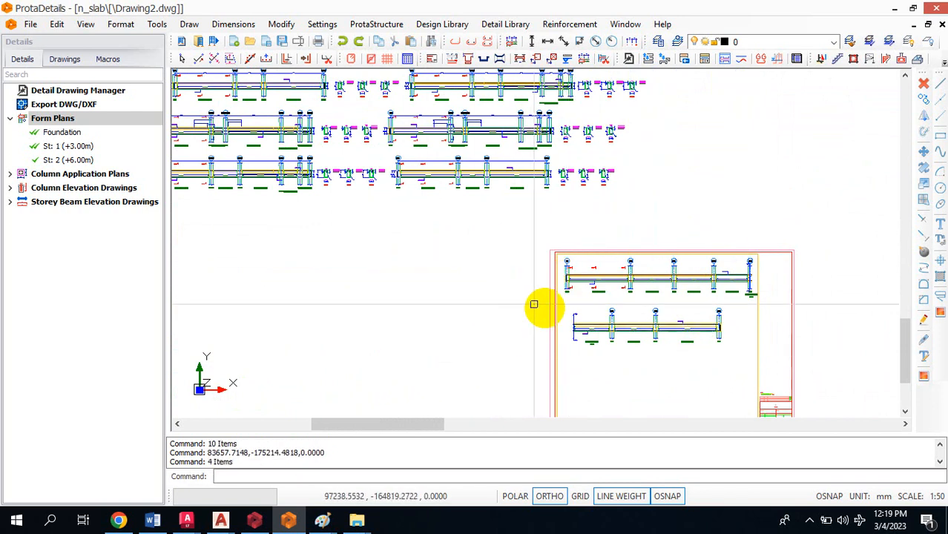
# Step: Add a horizontal dimension between axes A1 and A2 above beam 1B1
pyautogui.scroll(2, 599, 289)
pyautogui.scroll(3, 598, 289)
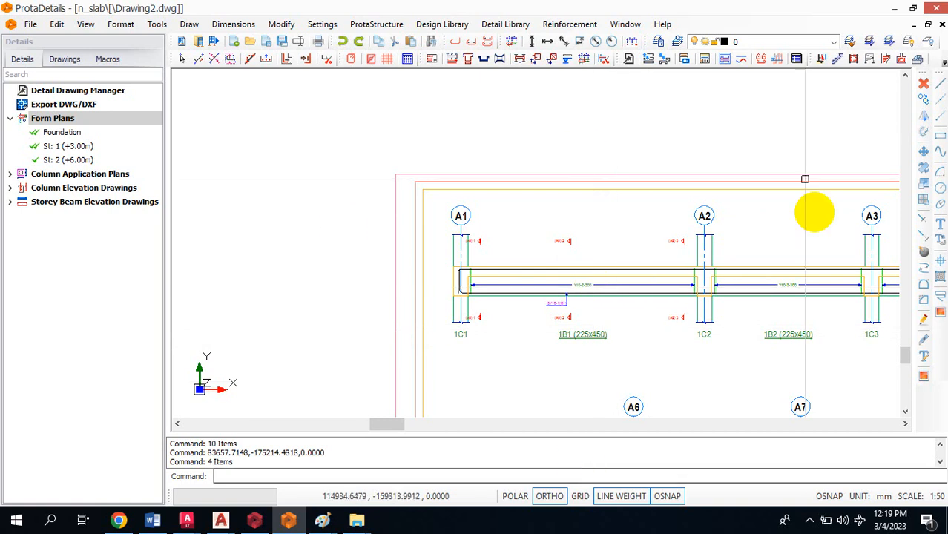
pyautogui.rightClick(492, 219)
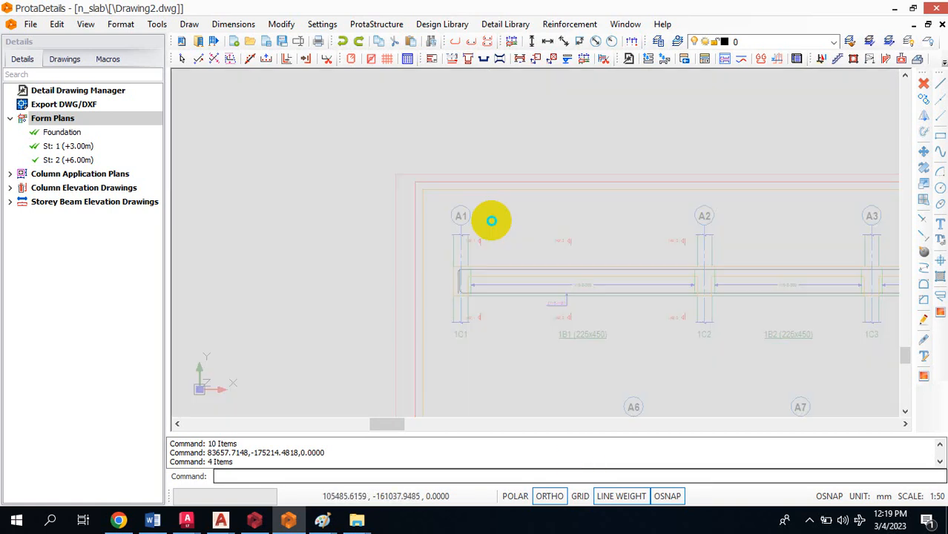
pyautogui.moveTo(521, 245)
pyautogui.click(532, 210)
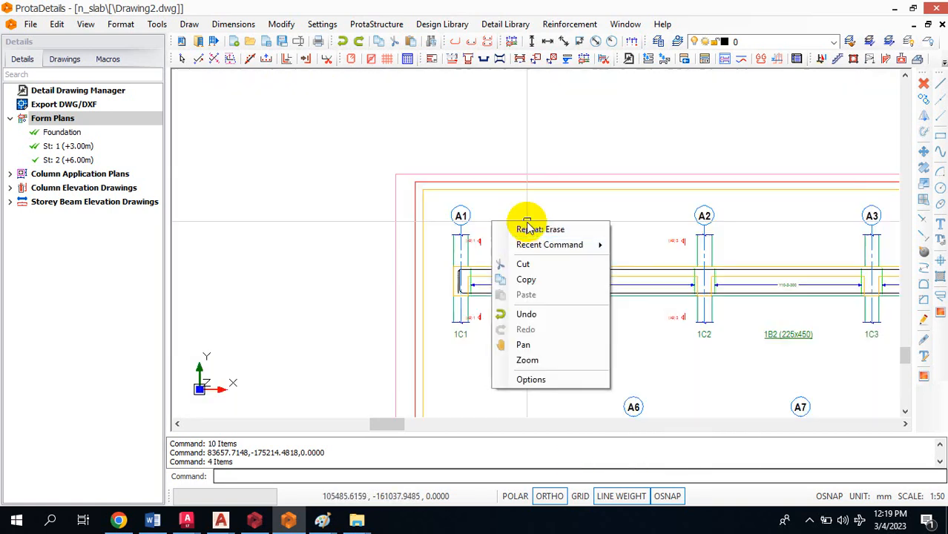
pyautogui.click(547, 43)
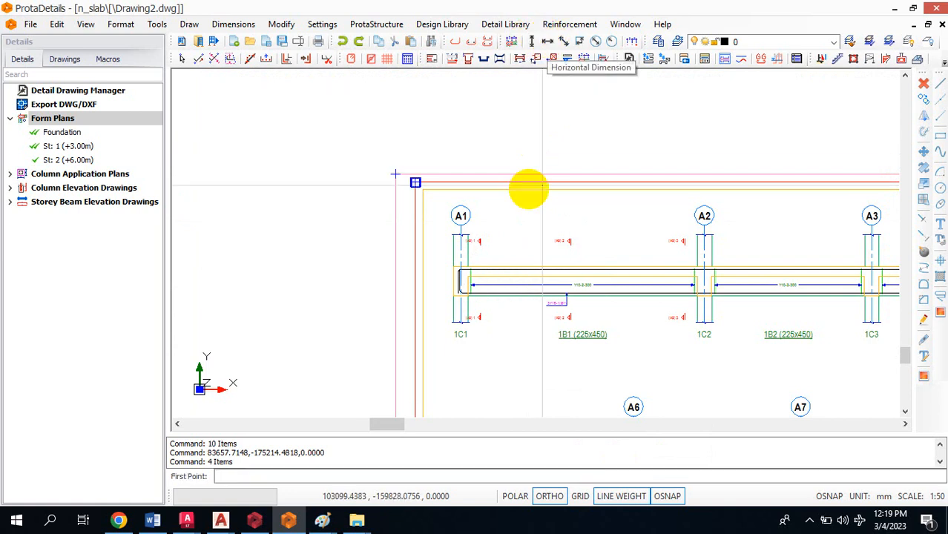
pyautogui.scroll(3, 452, 230)
pyautogui.click(453, 234)
pyautogui.scroll(-4, 385, 233)
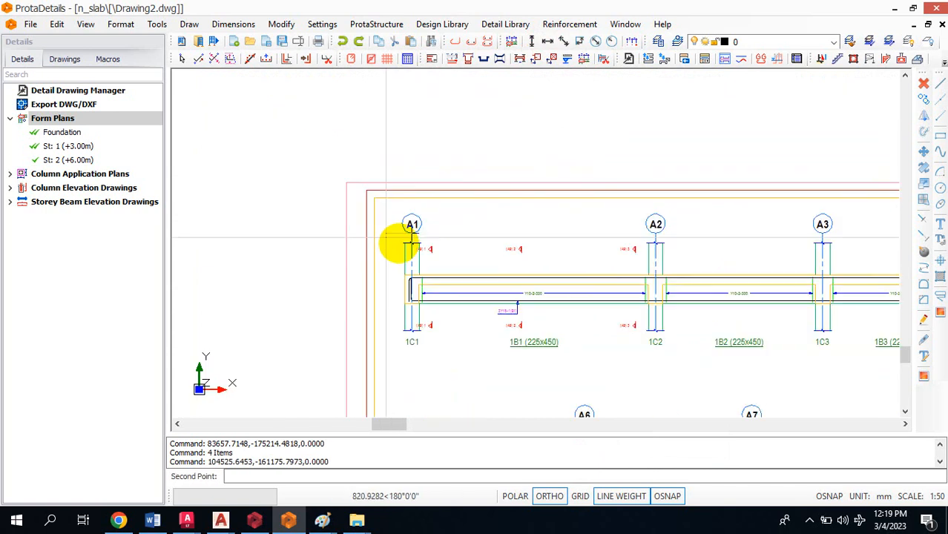
pyautogui.scroll(4, 653, 236)
pyautogui.click(647, 228)
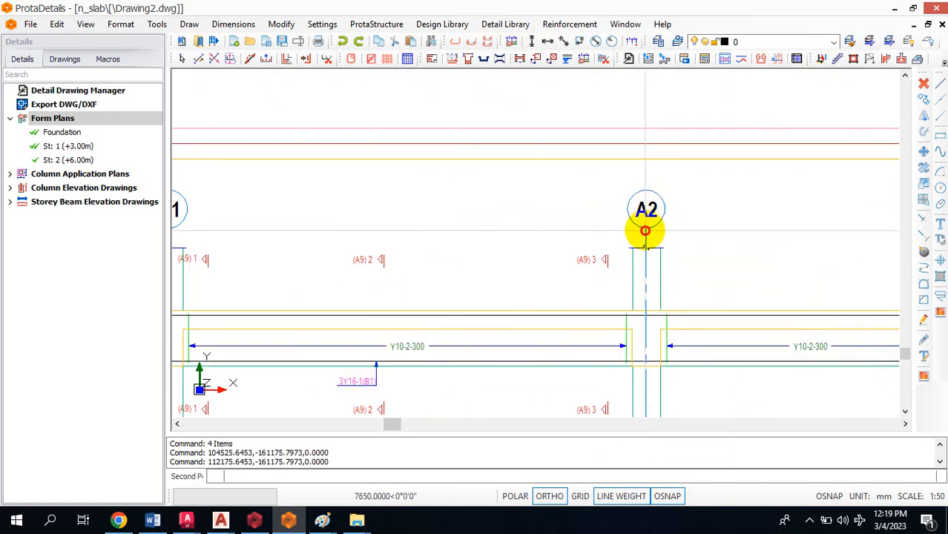
pyautogui.click(557, 224)
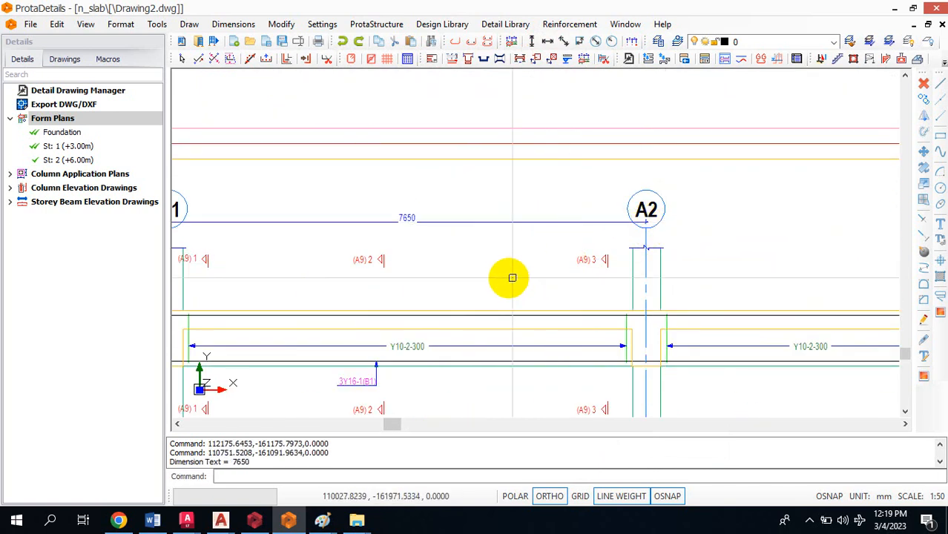
# Step: Add a horizontal dimension between axes A2 and A3 above beam 1B2, in line with the preceding one
pyautogui.scroll(-3, 498, 234)
pyautogui.scroll(2, 608, 224)
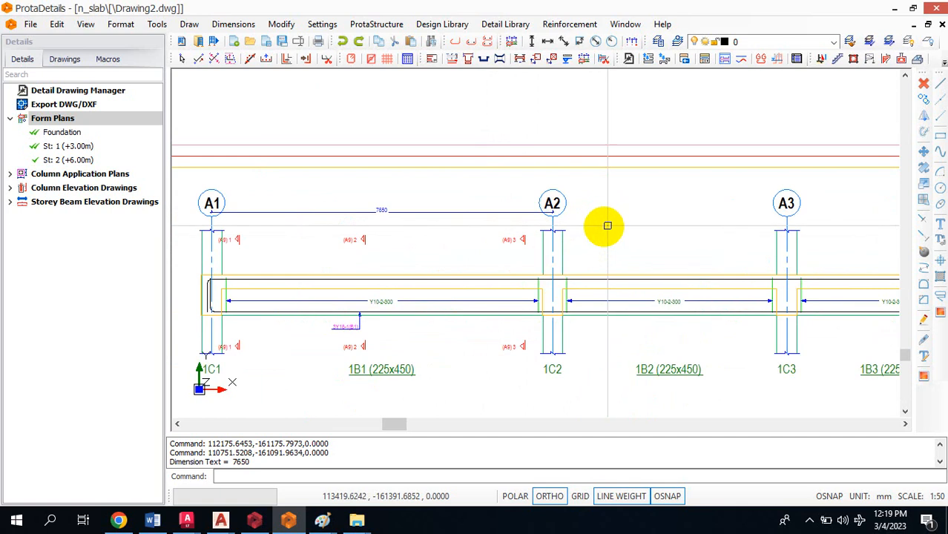
pyautogui.press('Return')
pyautogui.click(553, 213)
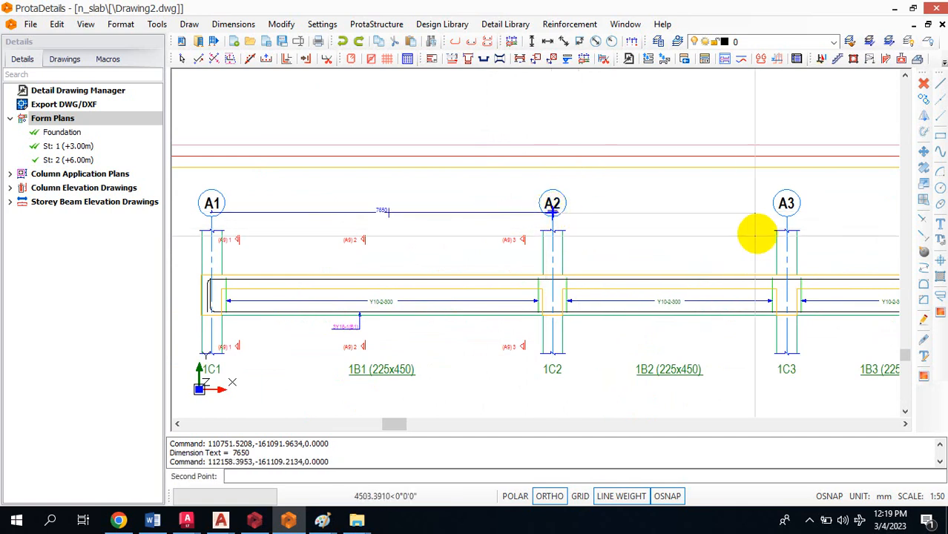
pyautogui.click(787, 215)
pyautogui.click(765, 210)
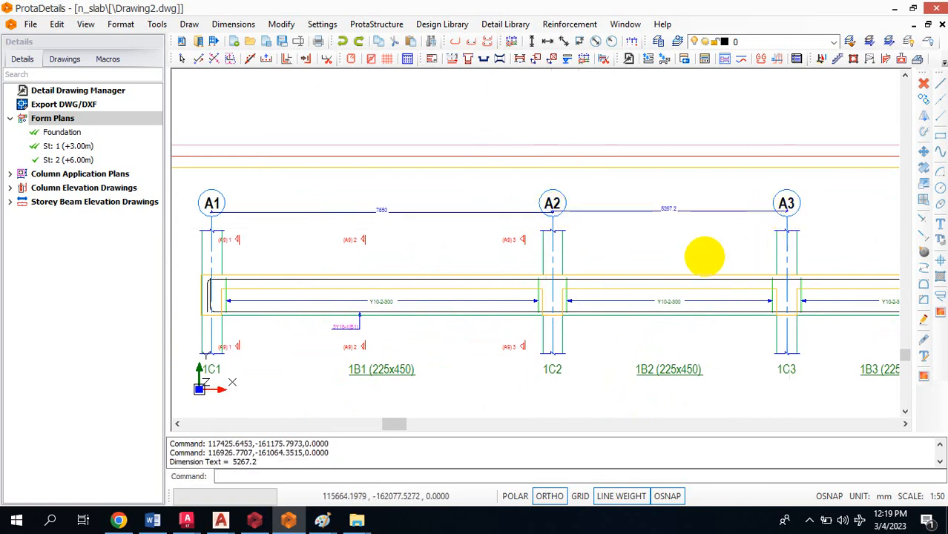
# Step: Add a horizontal dimension between axes A3 and A4 above beam 1B3, in line with the preceding ones
pyautogui.press('Return')
pyautogui.click(788, 212)
pyautogui.scroll(-2, 672, 241)
pyautogui.scroll(2, 694, 241)
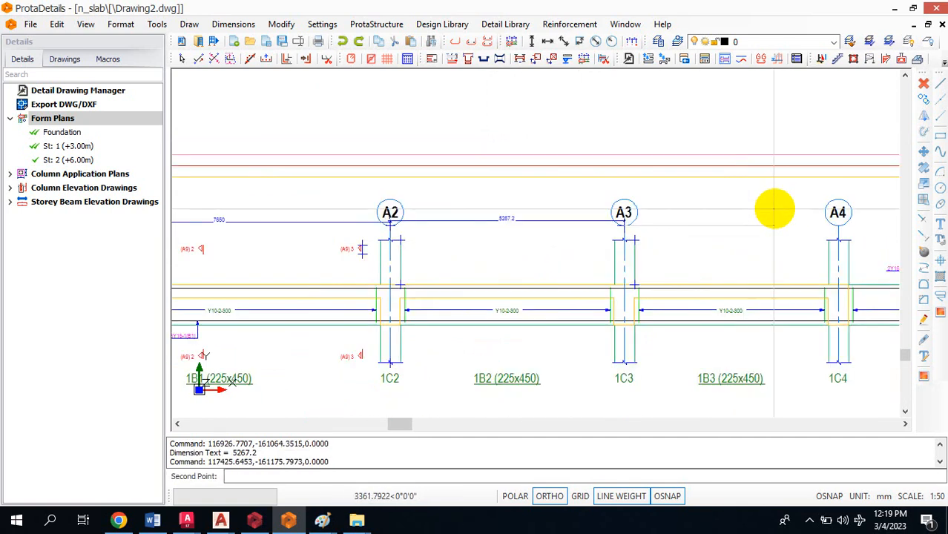
pyautogui.click(838, 223)
pyautogui.click(827, 227)
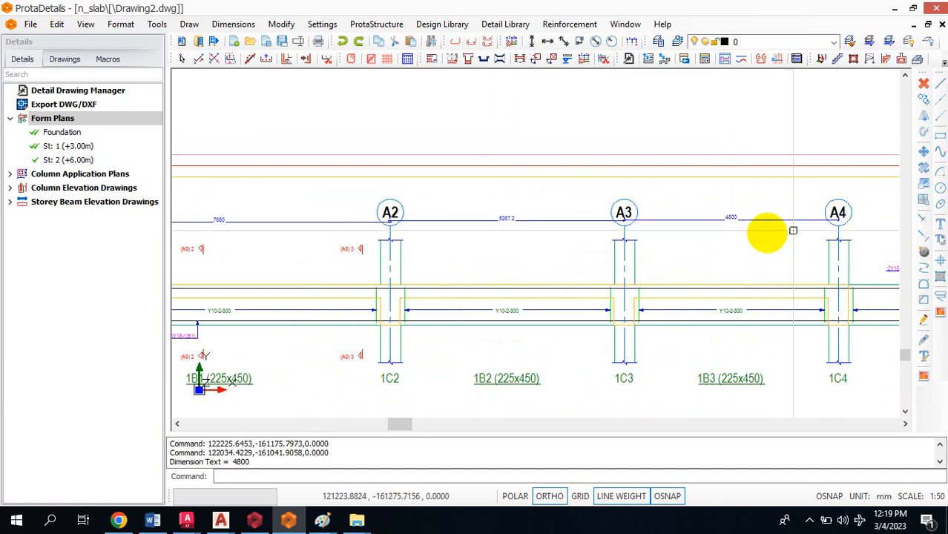
# Step: Dimension the axes from A1 to A8 on the storey 2 form plan with Automatic Dimension, placing the dimensions just below the upper axis bubbles
pyautogui.scroll(-5, 515, 264)
pyautogui.scroll(-2, 385, 303)
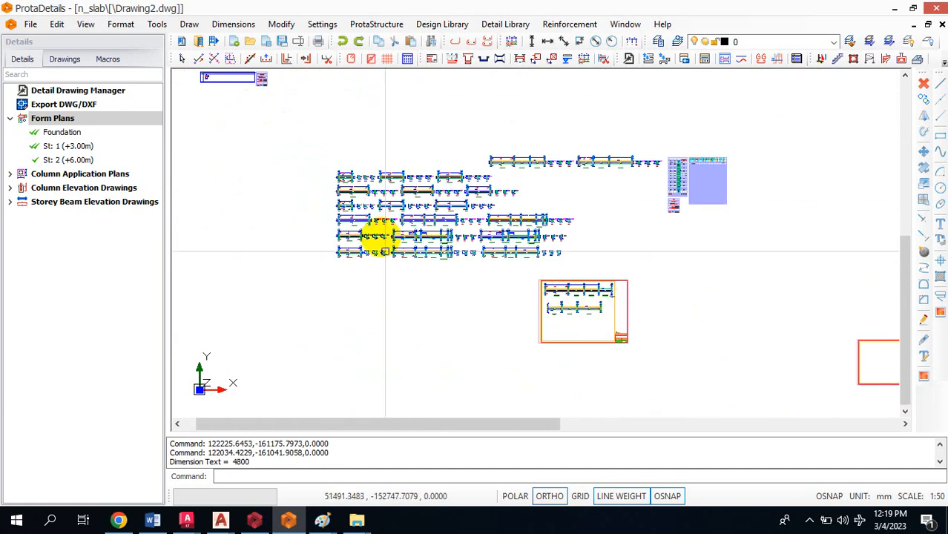
pyautogui.scroll(-3, 485, 290)
pyautogui.scroll(2, 475, 78)
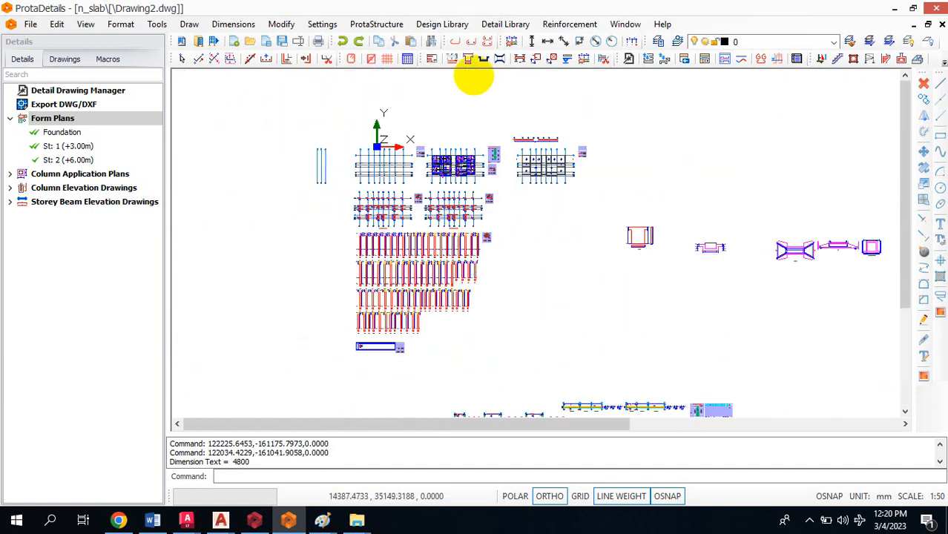
pyautogui.scroll(4, 555, 169)
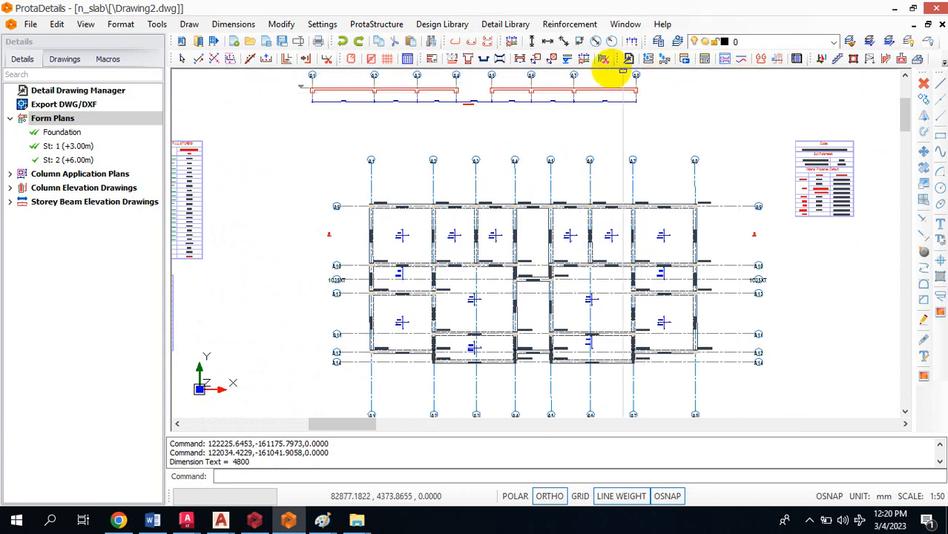
pyautogui.click(586, 59)
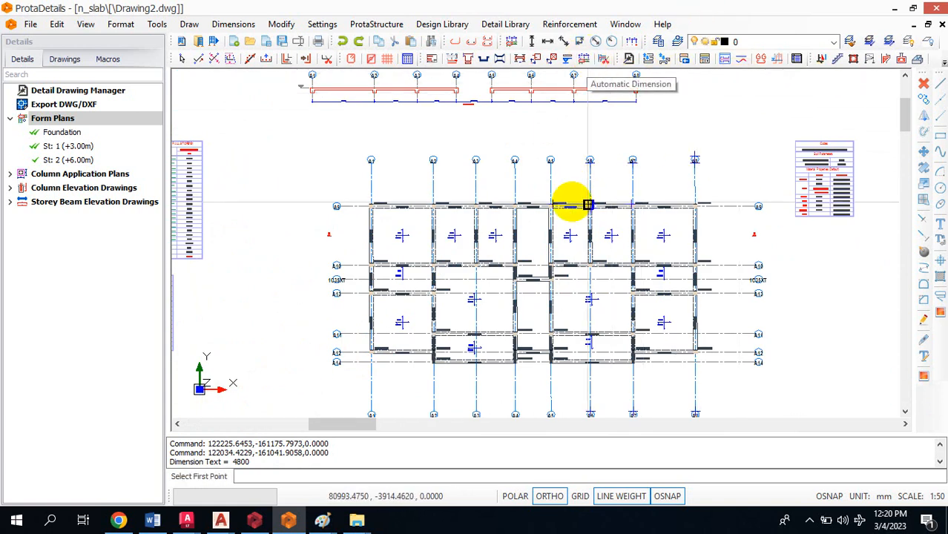
pyautogui.scroll(5, 411, 154)
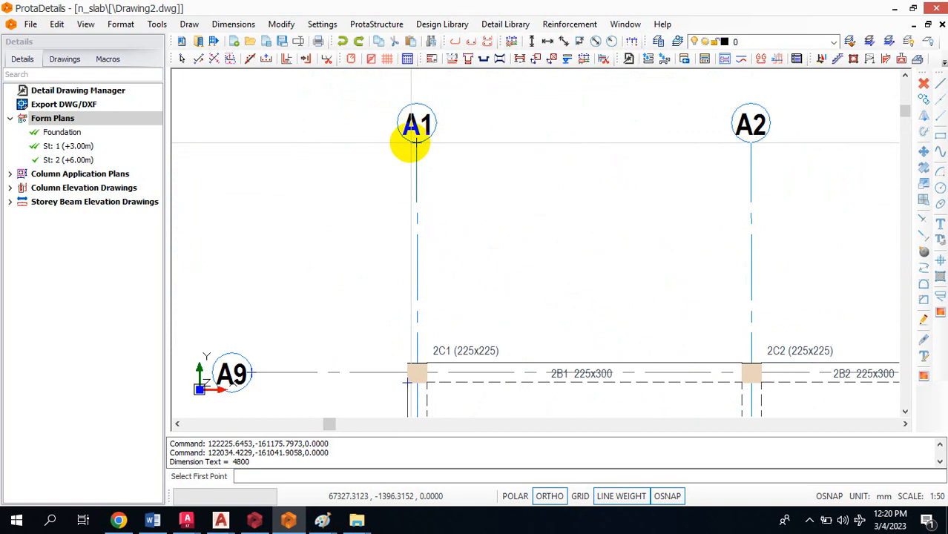
pyautogui.click(417, 141)
pyautogui.scroll(-3, 345, 176)
pyautogui.scroll(-4, 724, 191)
pyautogui.scroll(7, 758, 197)
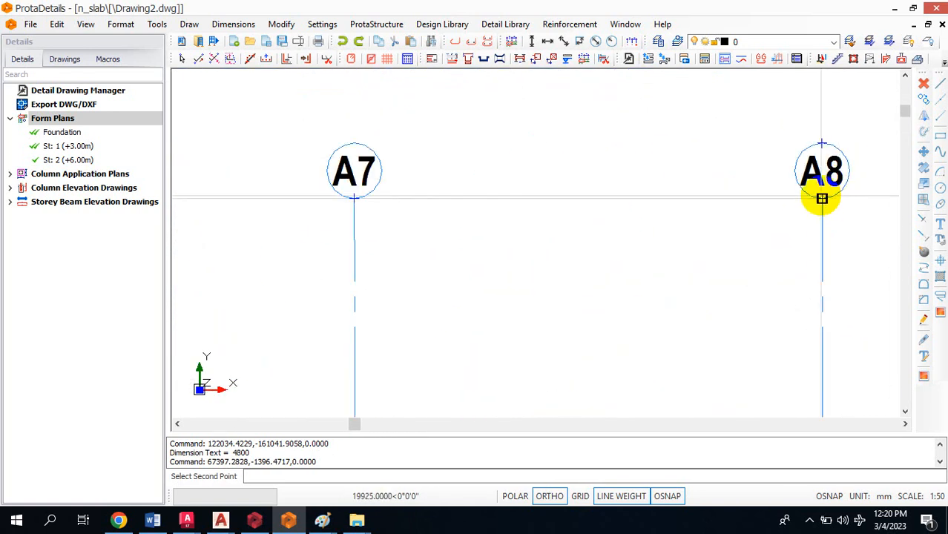
pyautogui.click(472, 205)
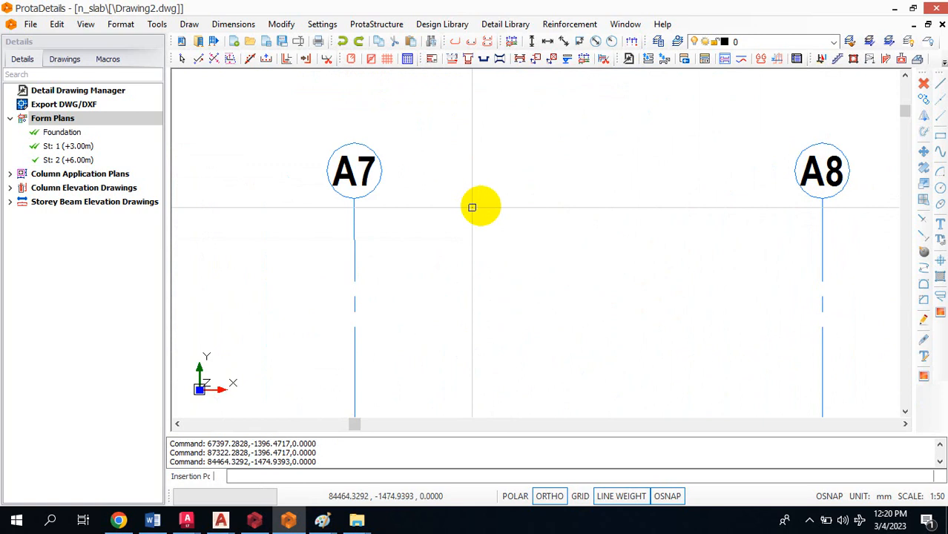
pyautogui.click(524, 345)
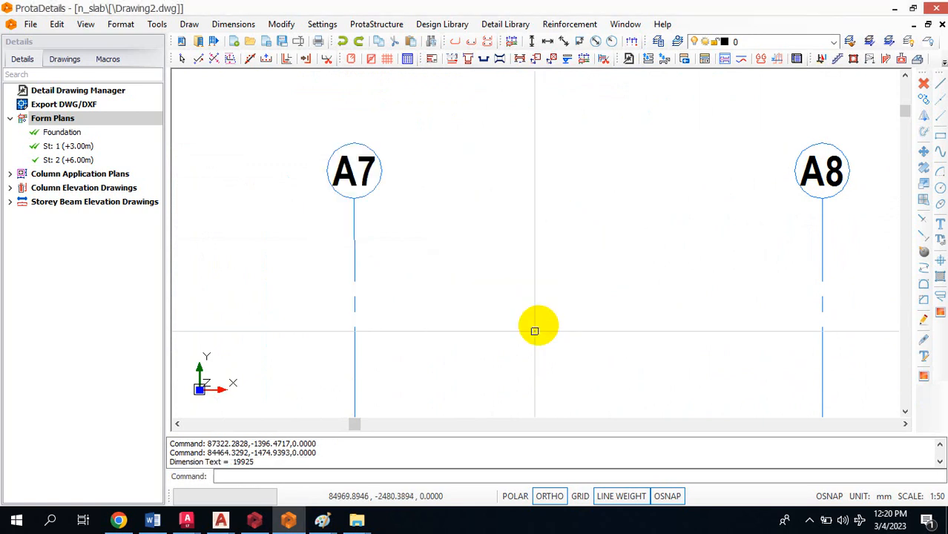
# Step: Examine the axis dimensions between A1 and A8 on the storey 2 form plan, and return to the beam elevation sheets
pyautogui.scroll(-5, 645, 239)
pyautogui.scroll(-3, 635, 302)
pyautogui.scroll(5, 556, 208)
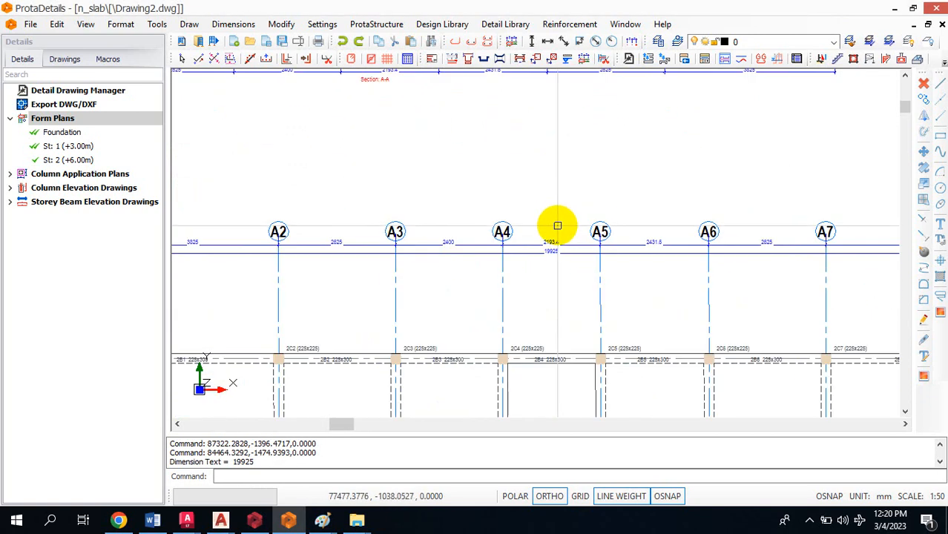
pyautogui.scroll(3, 557, 225)
pyautogui.scroll(-3, 495, 236)
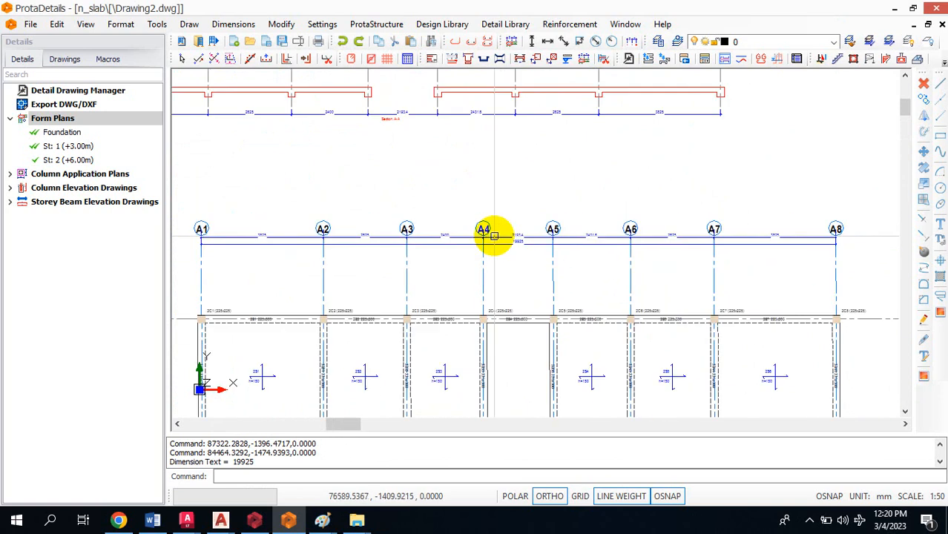
pyautogui.scroll(-10, 494, 236)
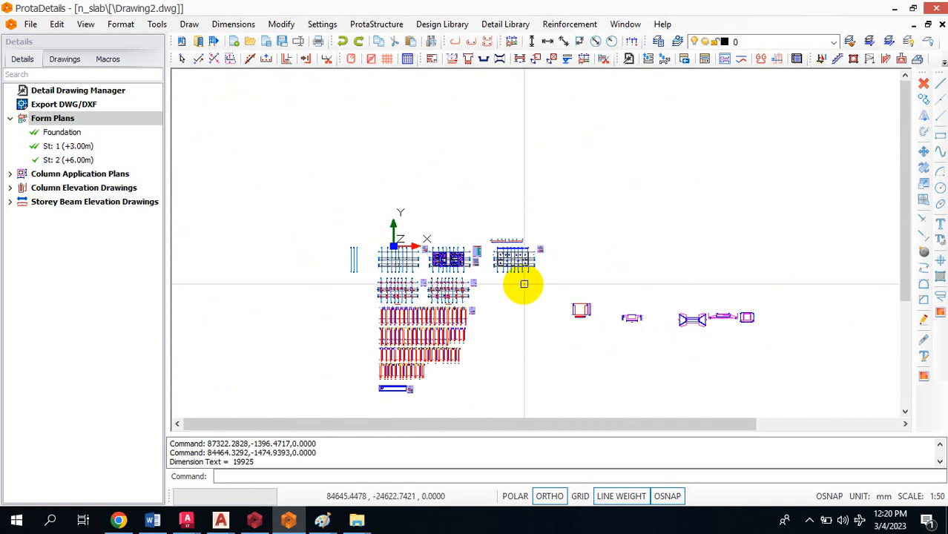
pyautogui.scroll(-3, 487, 269)
pyautogui.scroll(3, 528, 379)
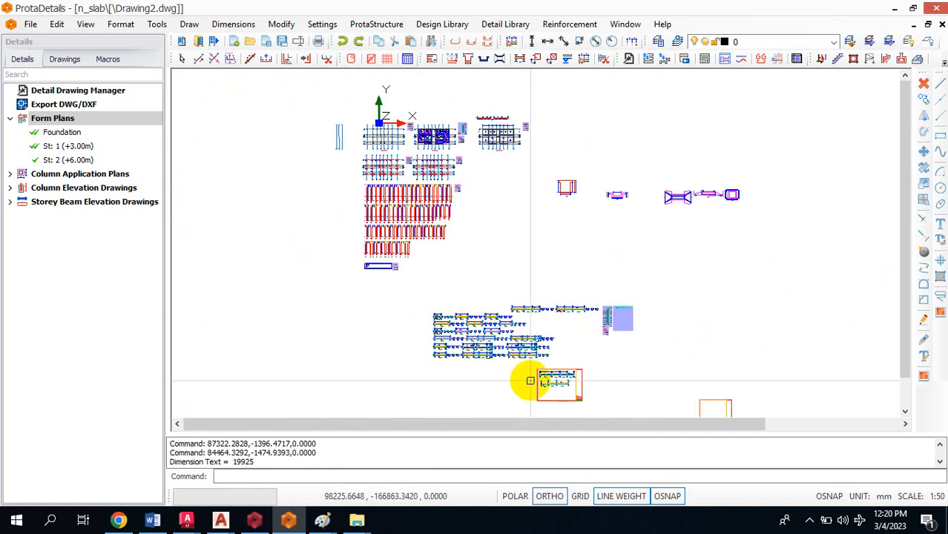
pyautogui.scroll(2, 528, 380)
pyautogui.scroll(-2, 586, 296)
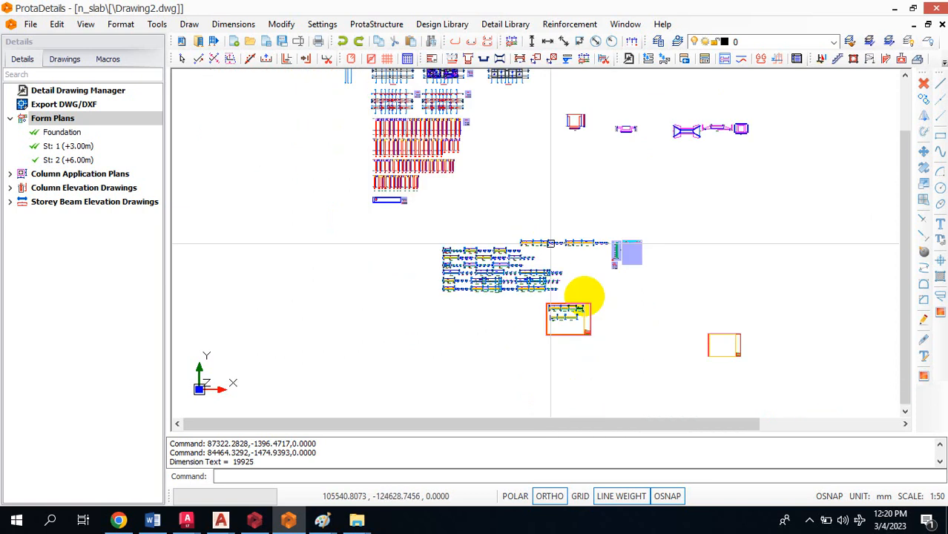
pyautogui.scroll(2, 568, 325)
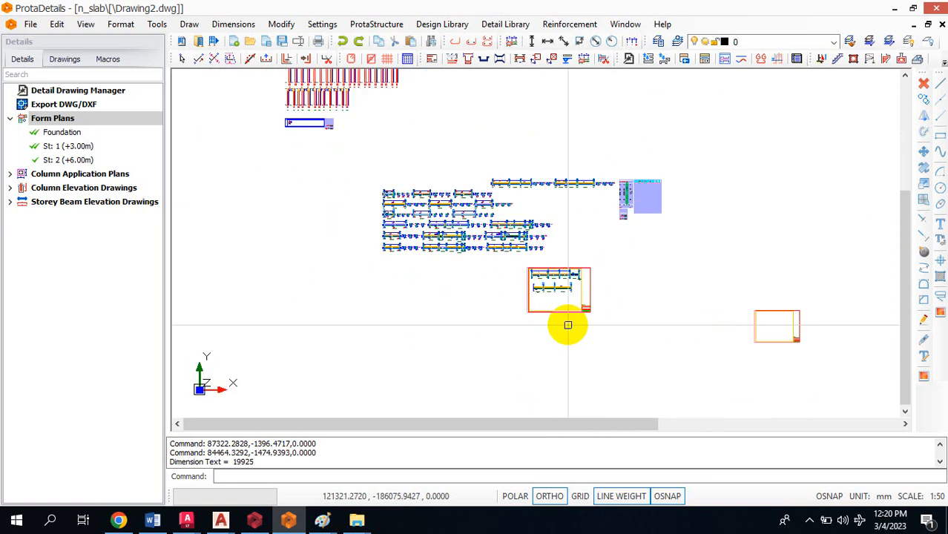